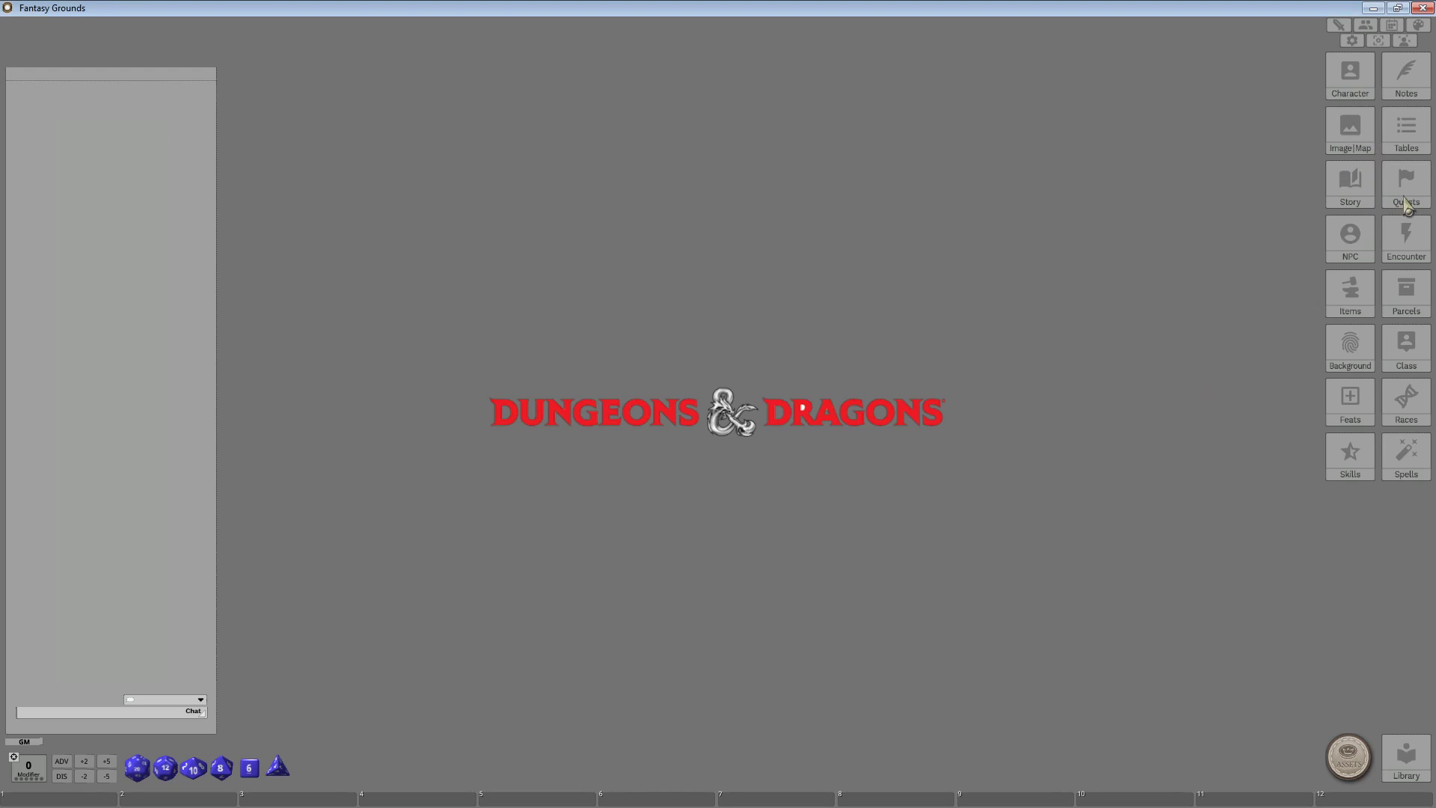
Open the tables list, show all groups and search for "weather".
click(1407, 139)
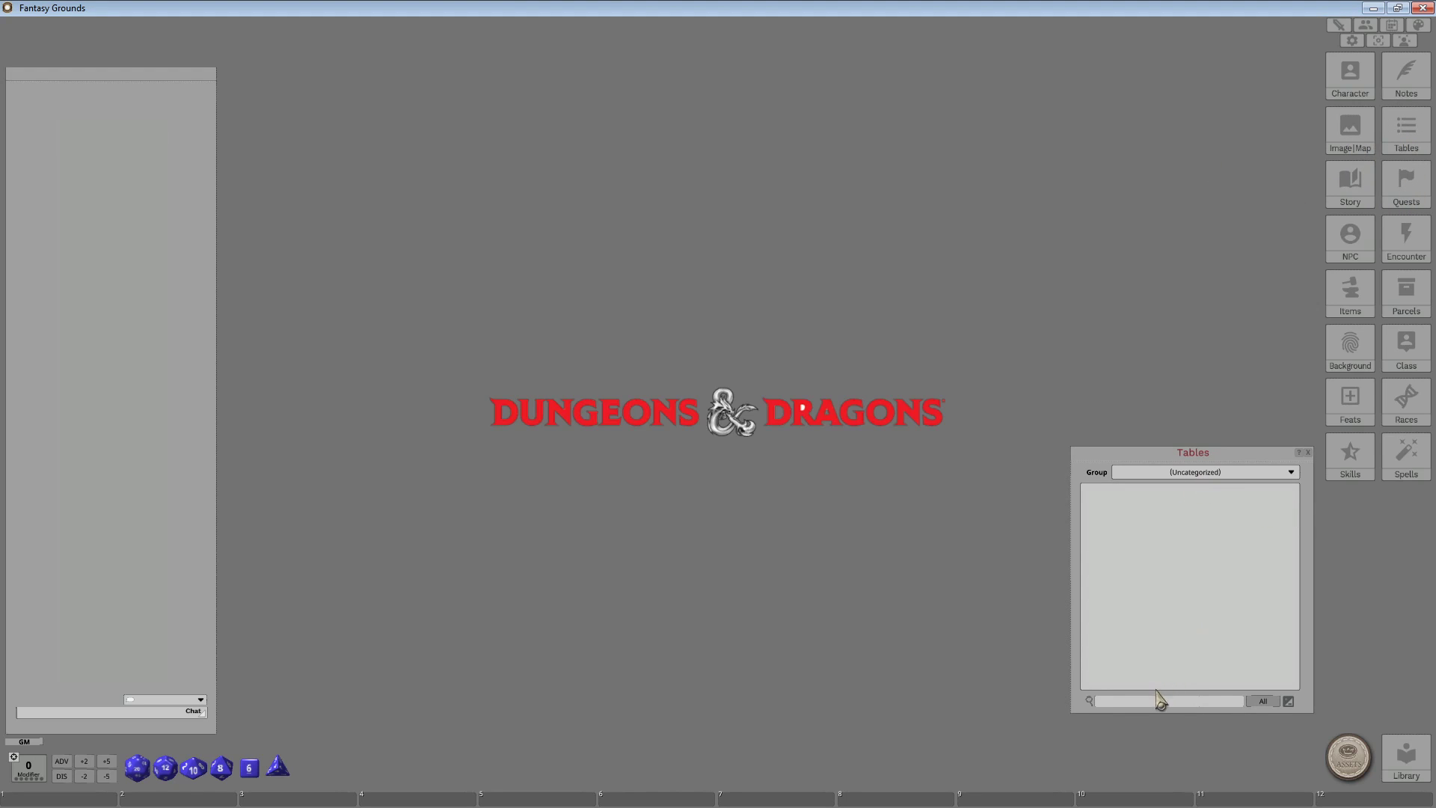
click(1209, 476)
click(1159, 481)
click(1142, 701)
text(weather)
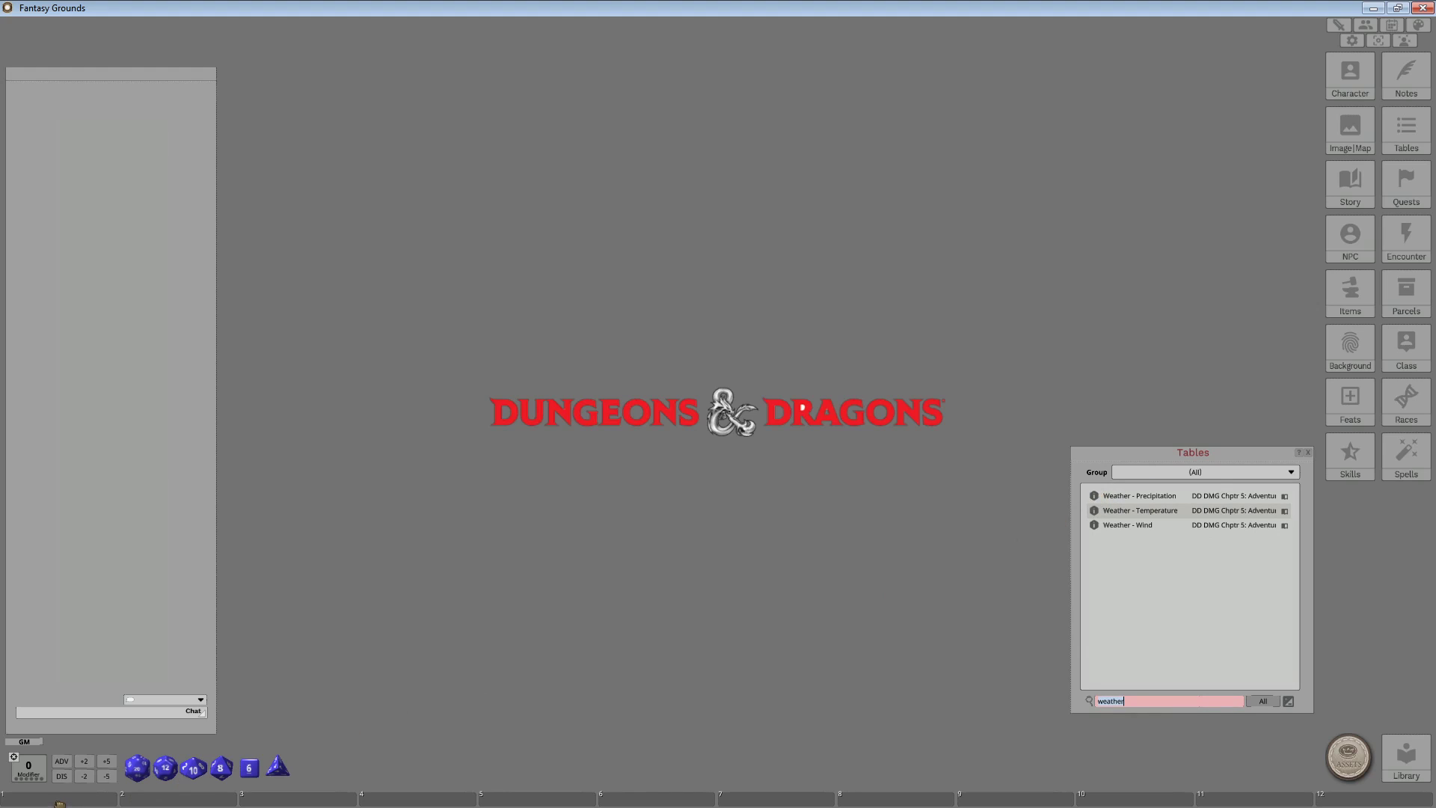
Add the Weather - Precipitation, Weather - Temperature and Weather - Wind tables to hotkey slots 1, 2 and 3.
drag(60, 804, 60, 801)
drag(1095, 514, 210, 799)
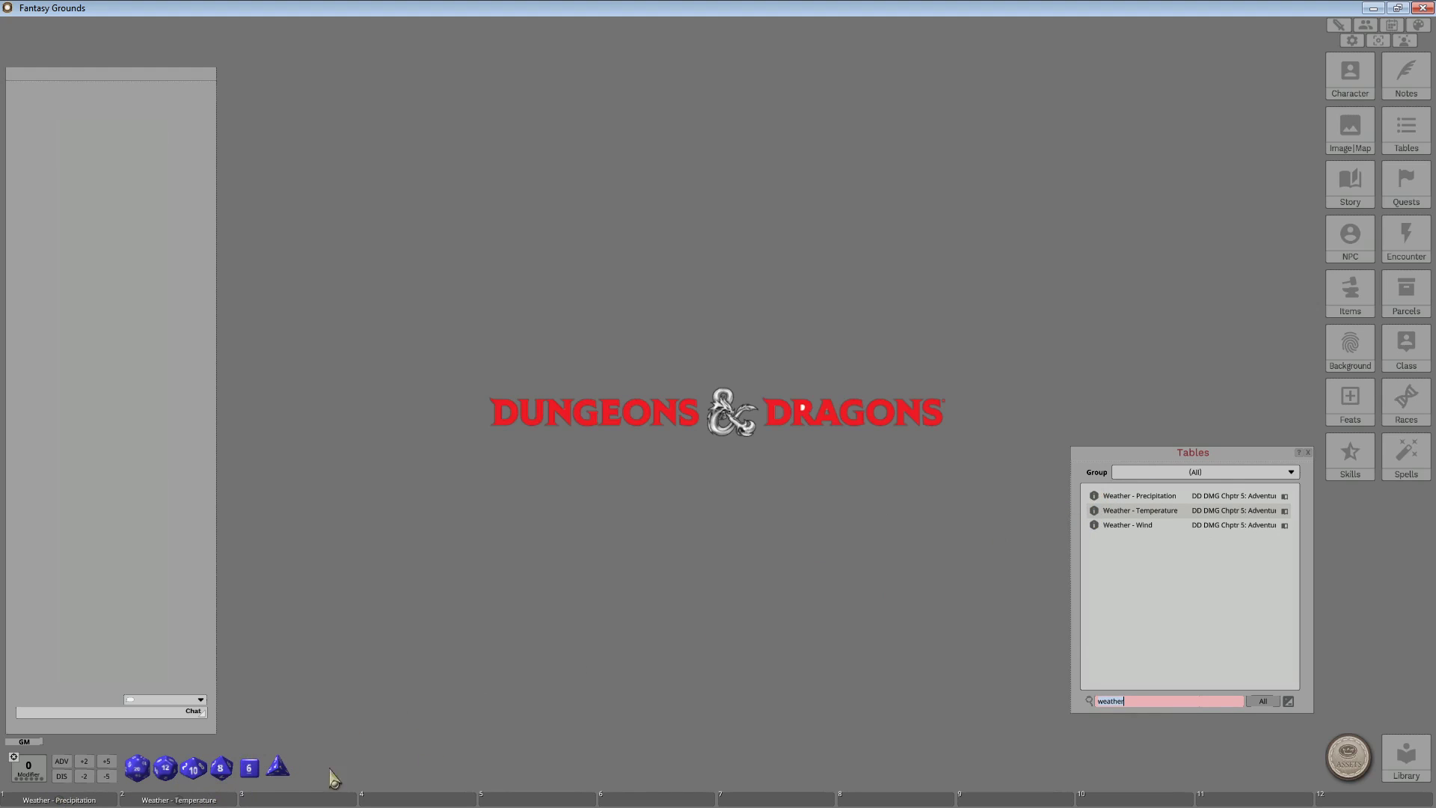
click(1093, 525)
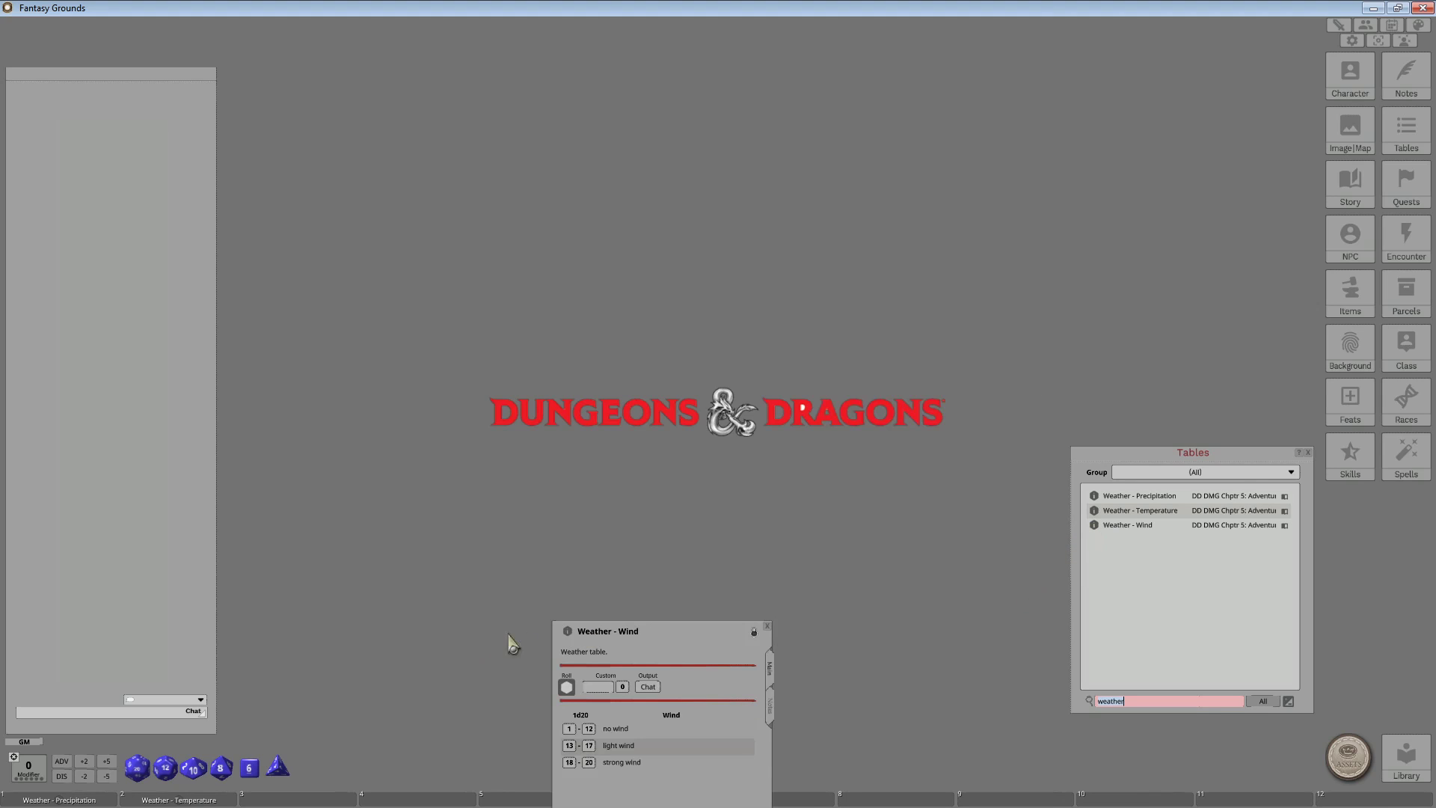
drag(566, 630, 266, 799)
Arrange the Weather - Temperature, Weather - Precipitation and Weather - Wind tables side by side and roll on each of them.
drag(670, 647, 911, 329)
click(171, 800)
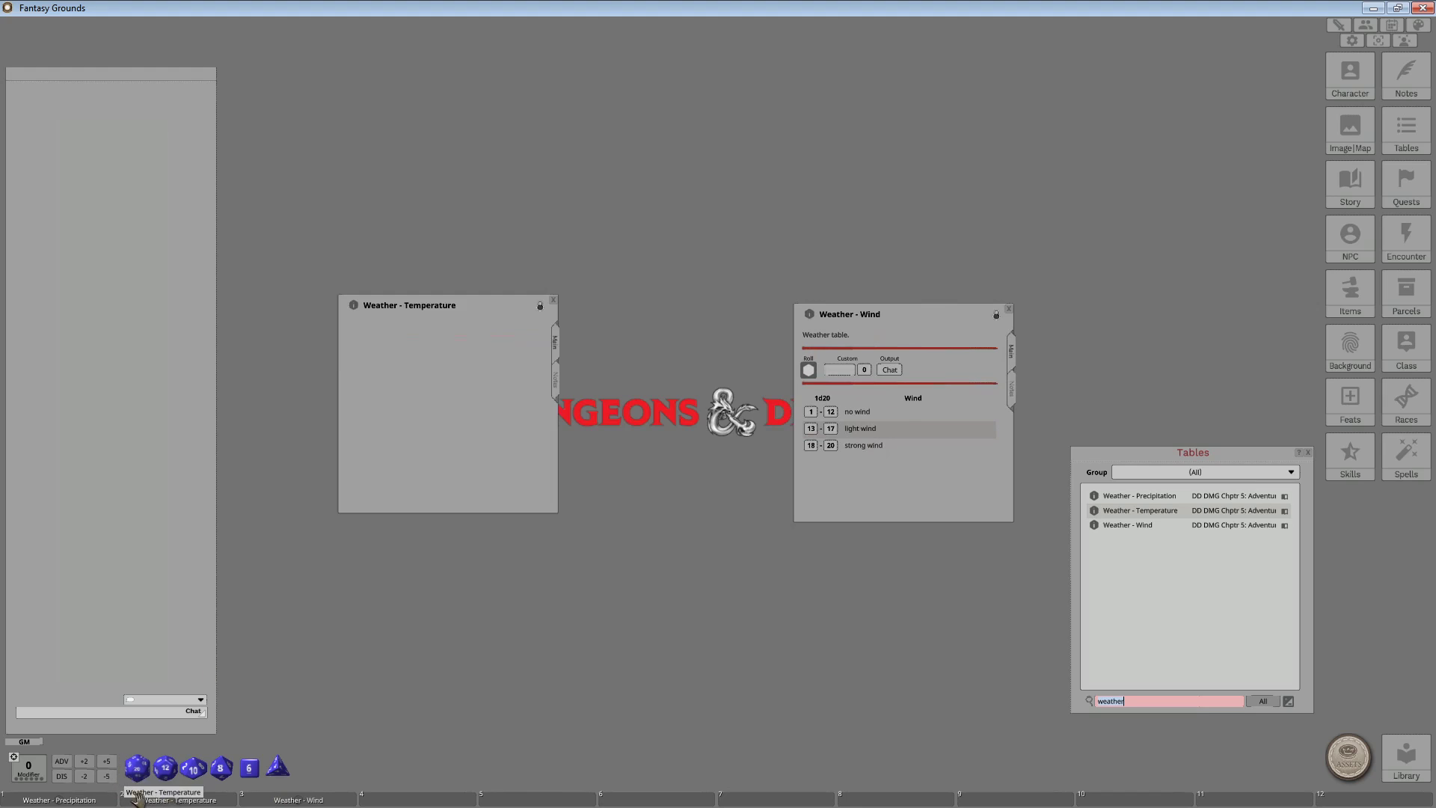
click(67, 800)
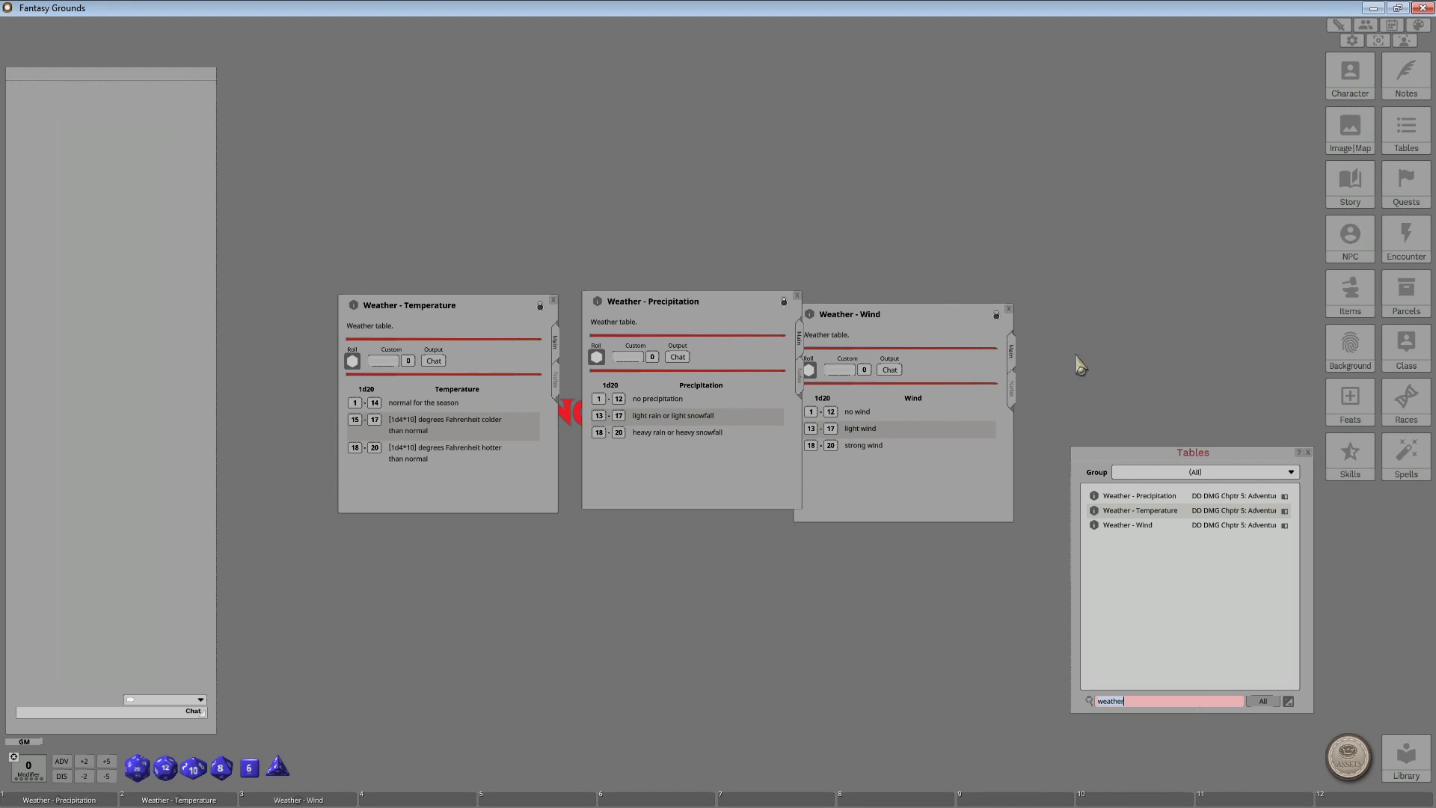
drag(909, 314, 940, 297)
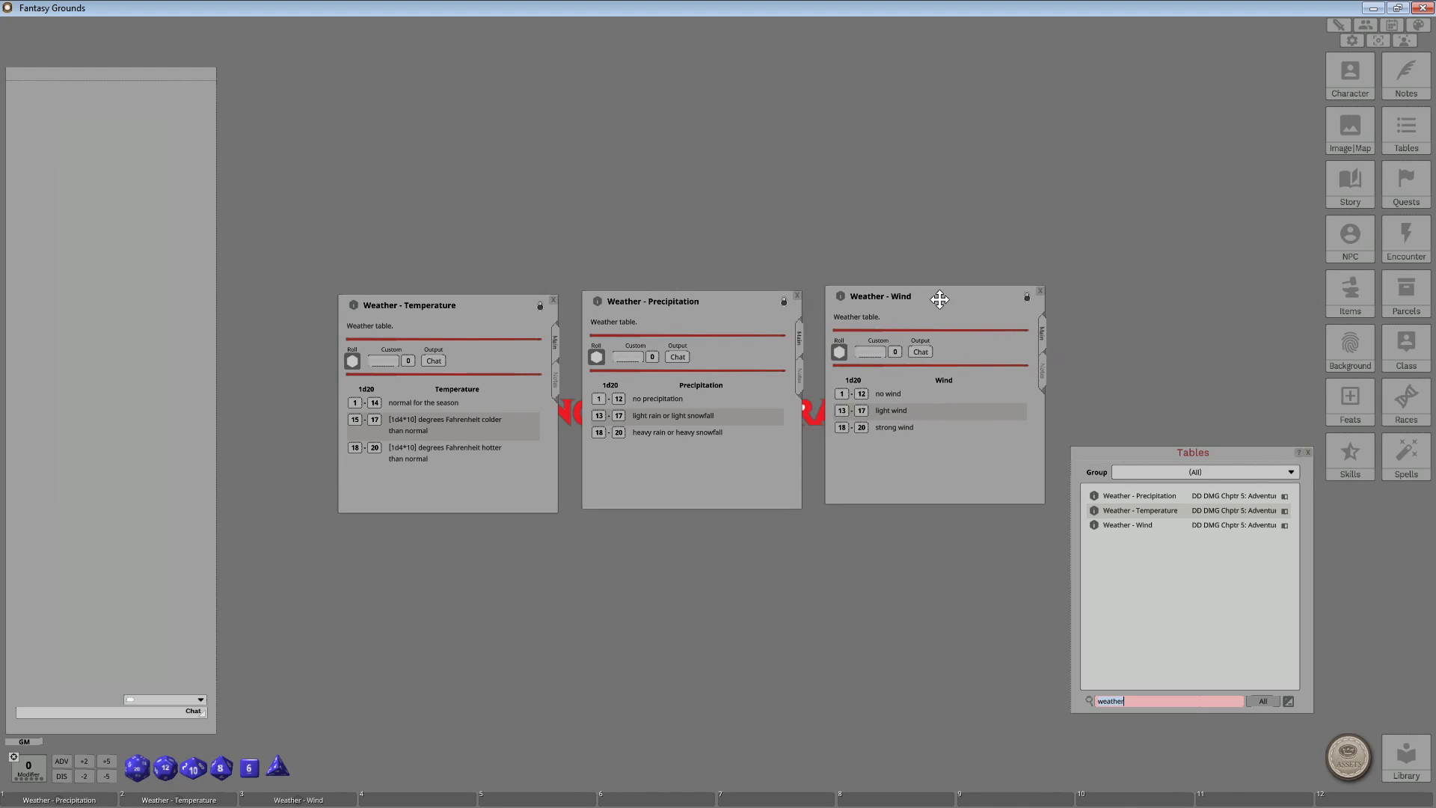
click(353, 363)
click(839, 355)
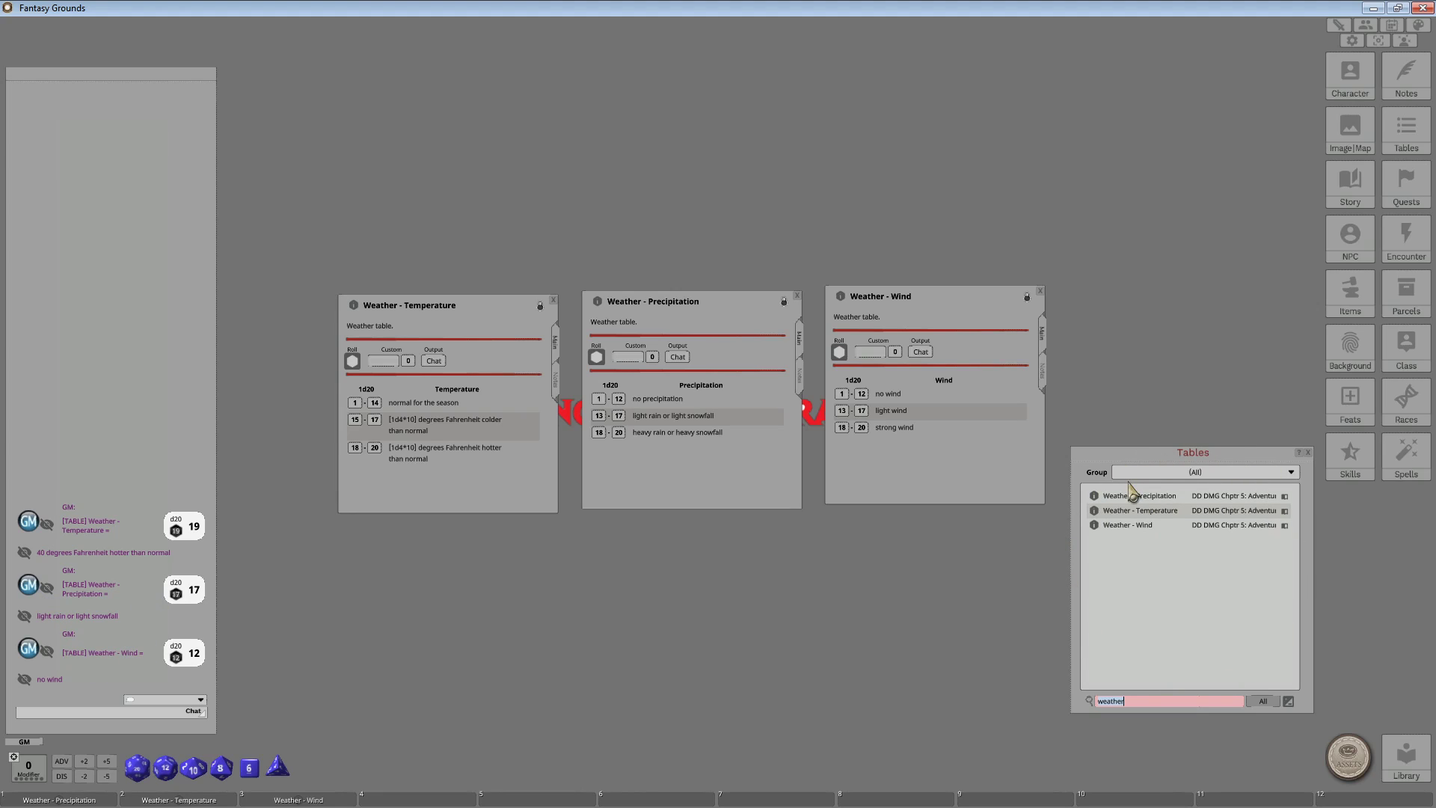
right_click(1143, 591)
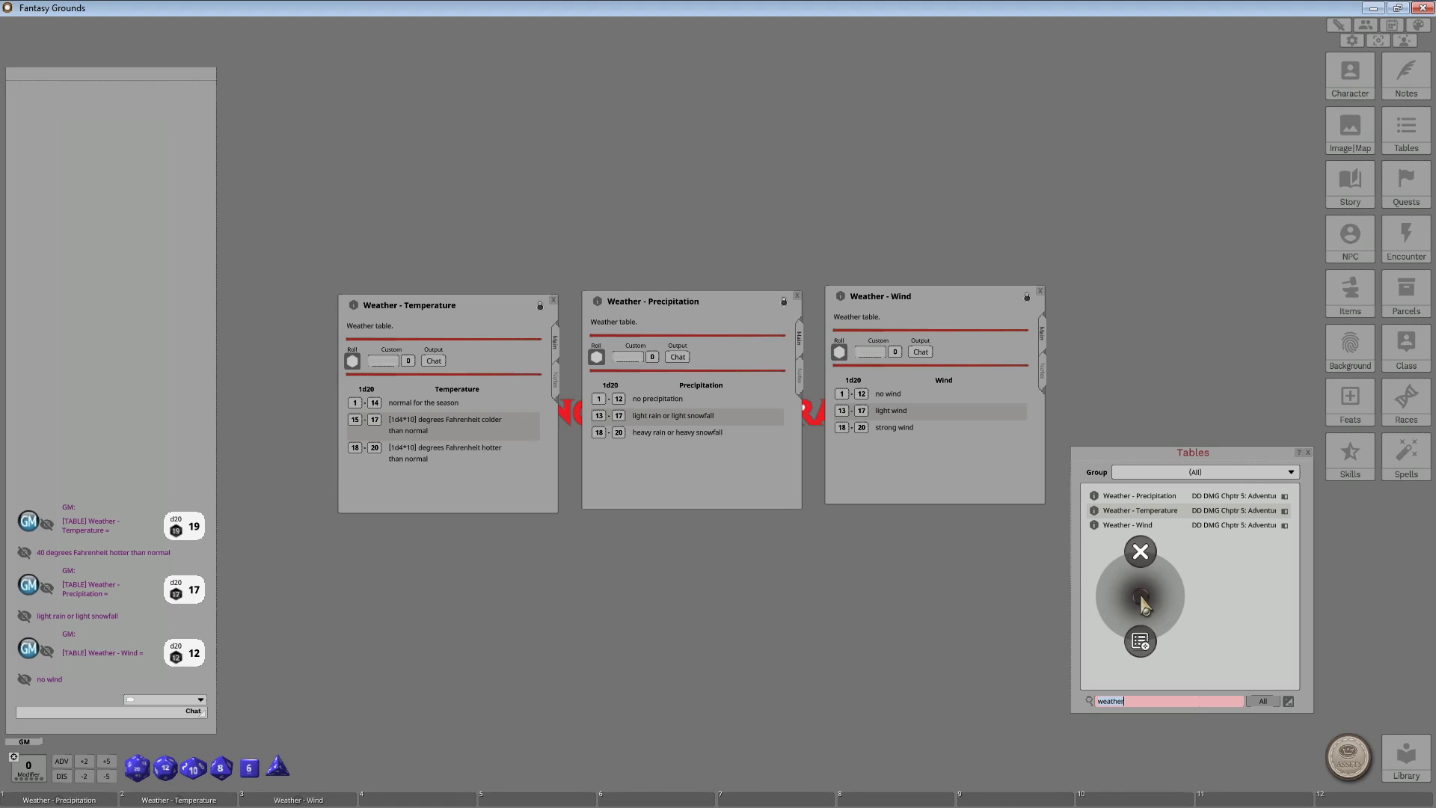
click(1156, 585)
right_click(1159, 589)
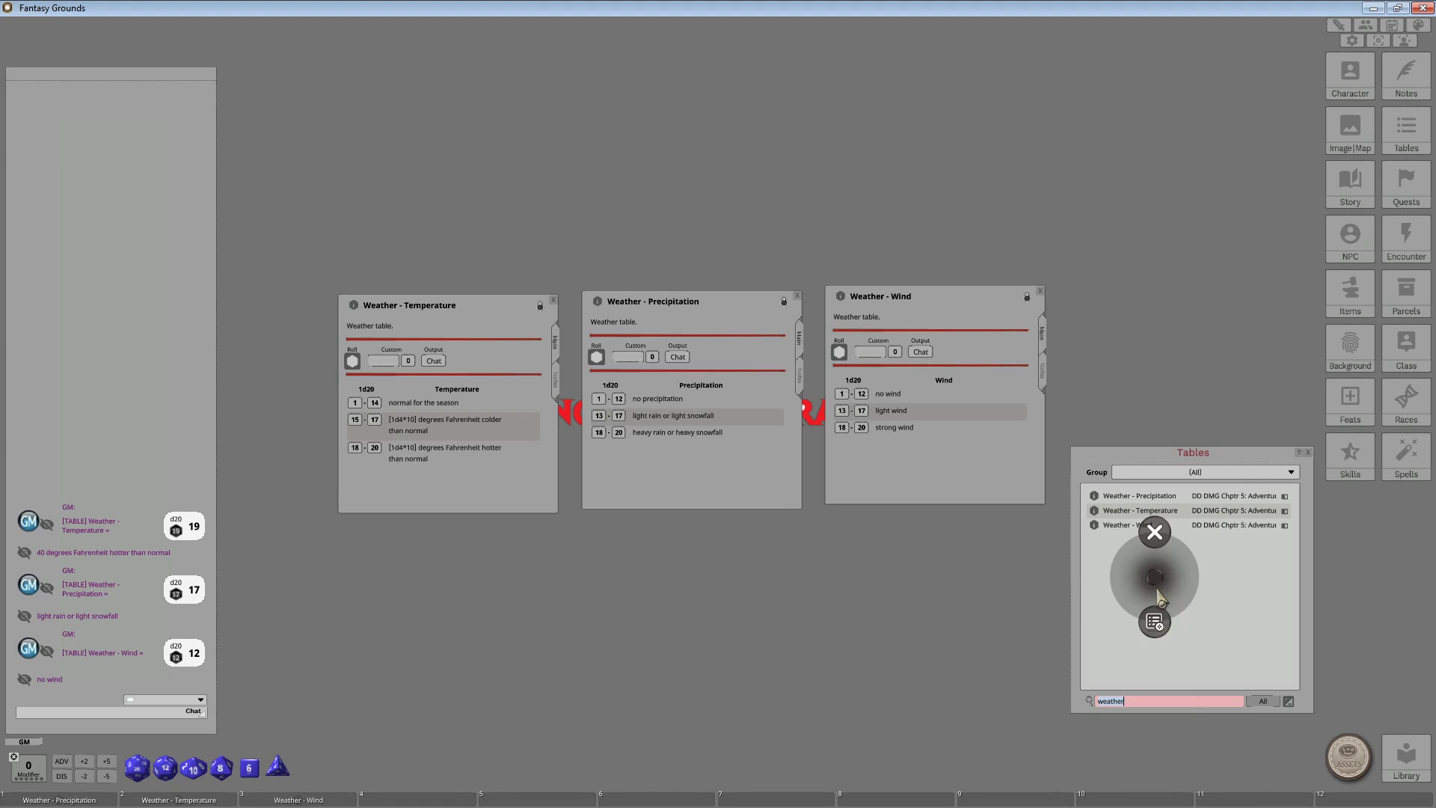
click(1262, 587)
right_click(1178, 574)
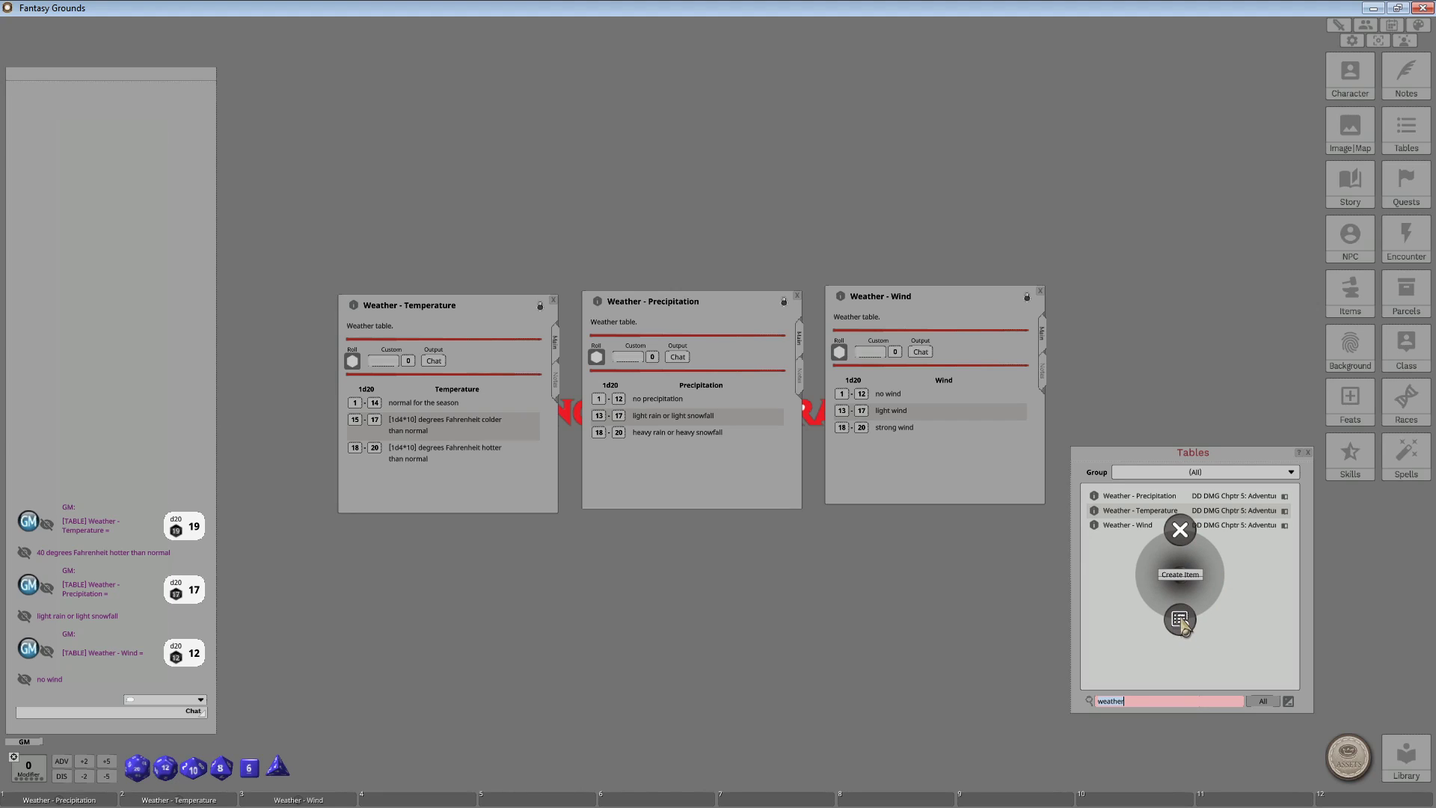
click(1289, 701)
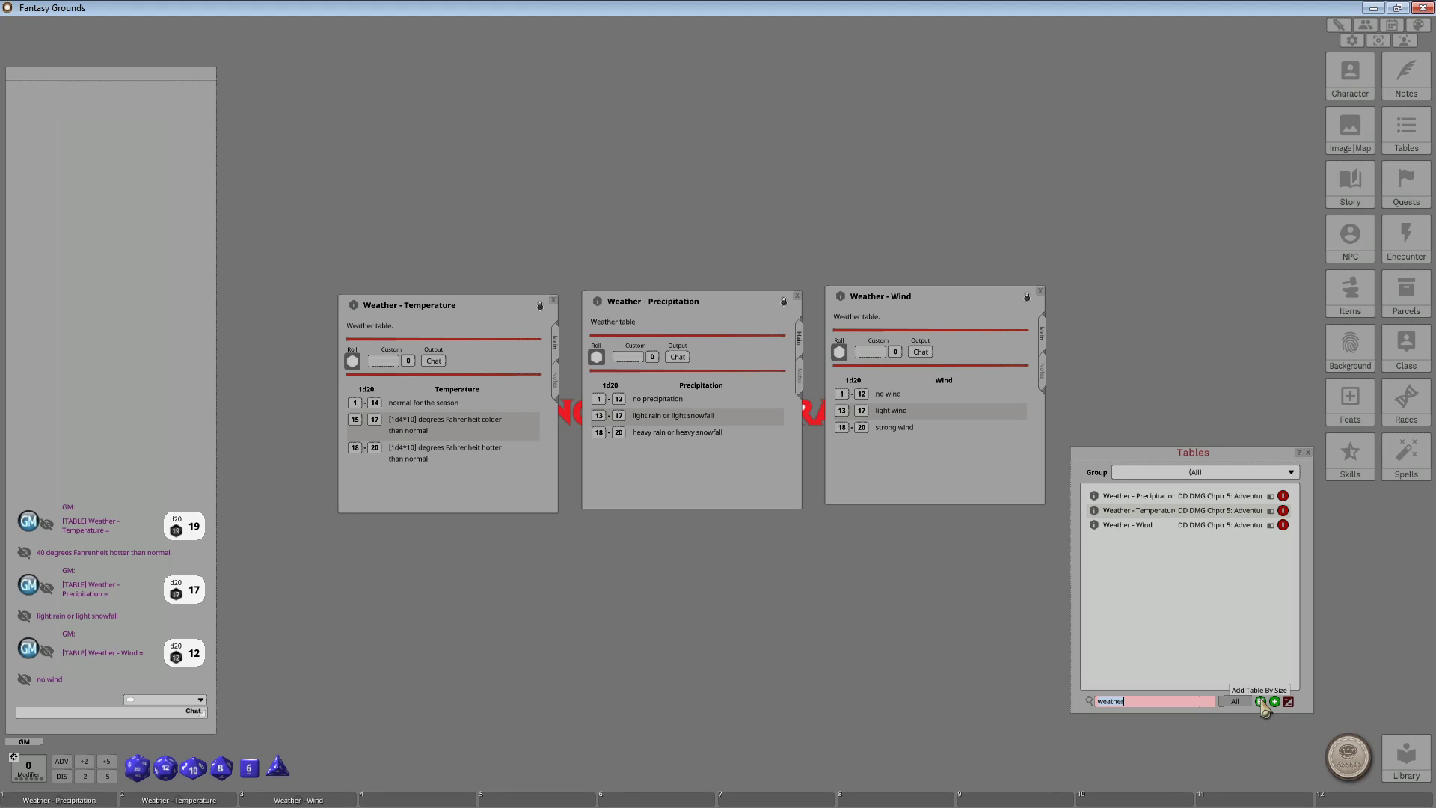
click(1288, 701)
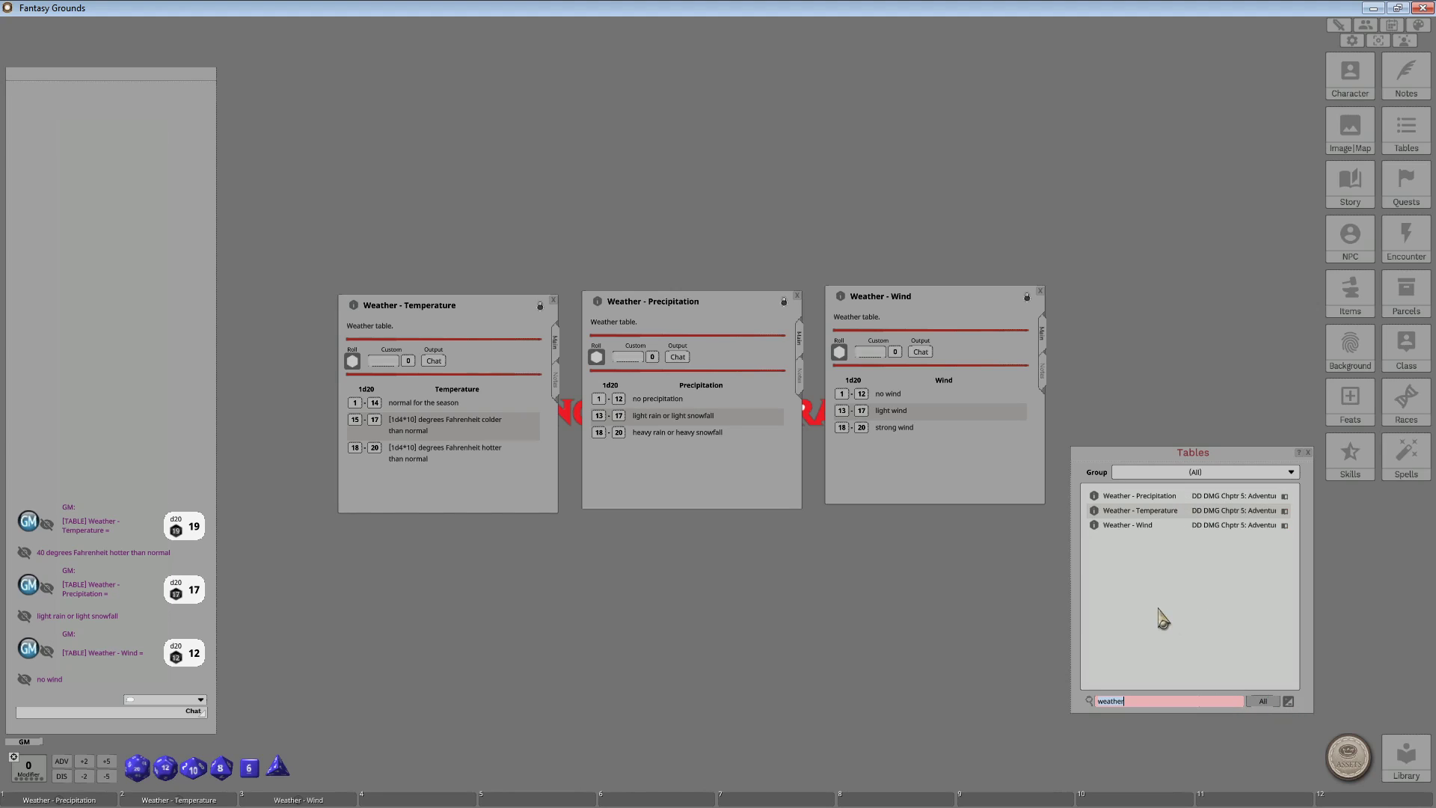
Create a new table and place its window below the Weather - Precipitation table.
right_click(1150, 603)
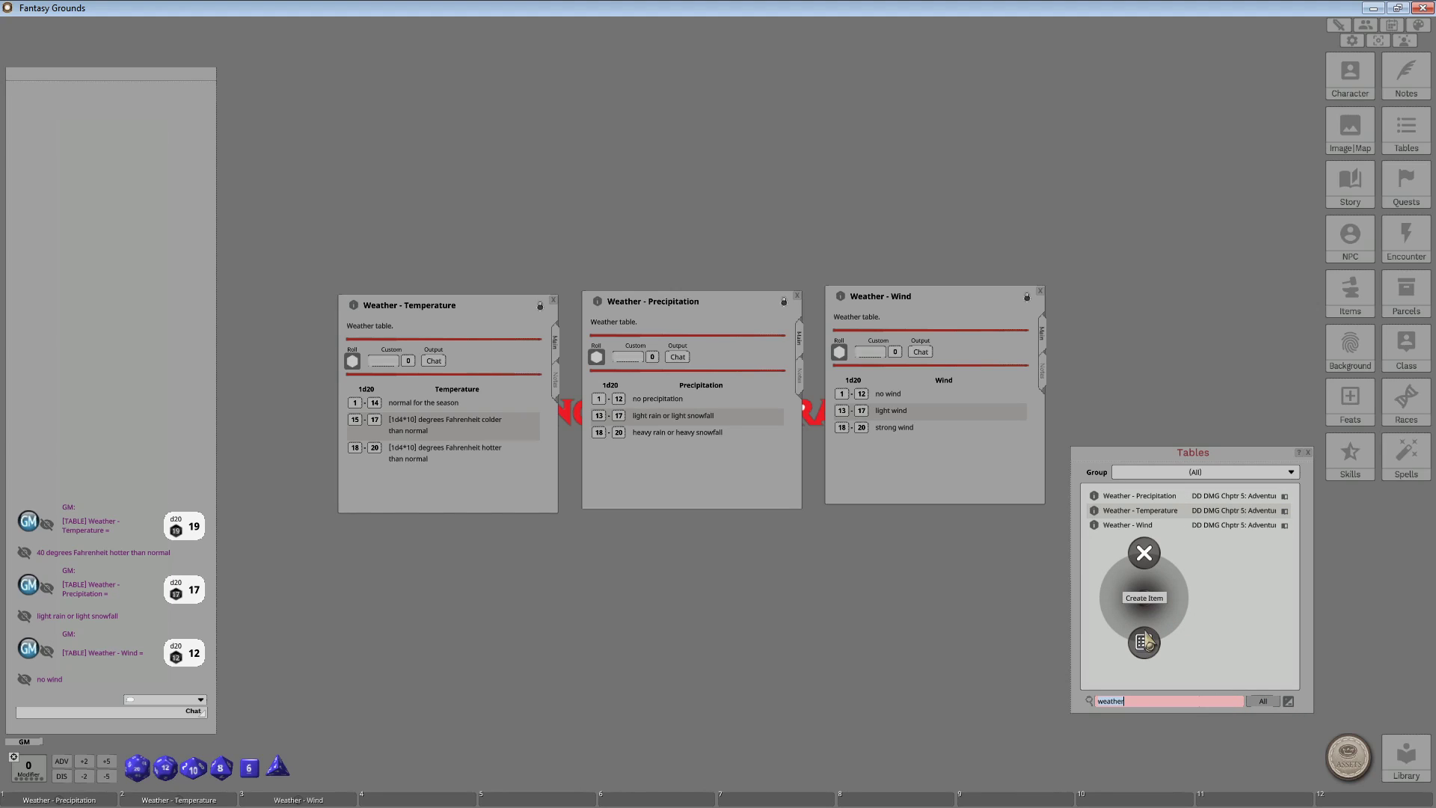
click(1145, 643)
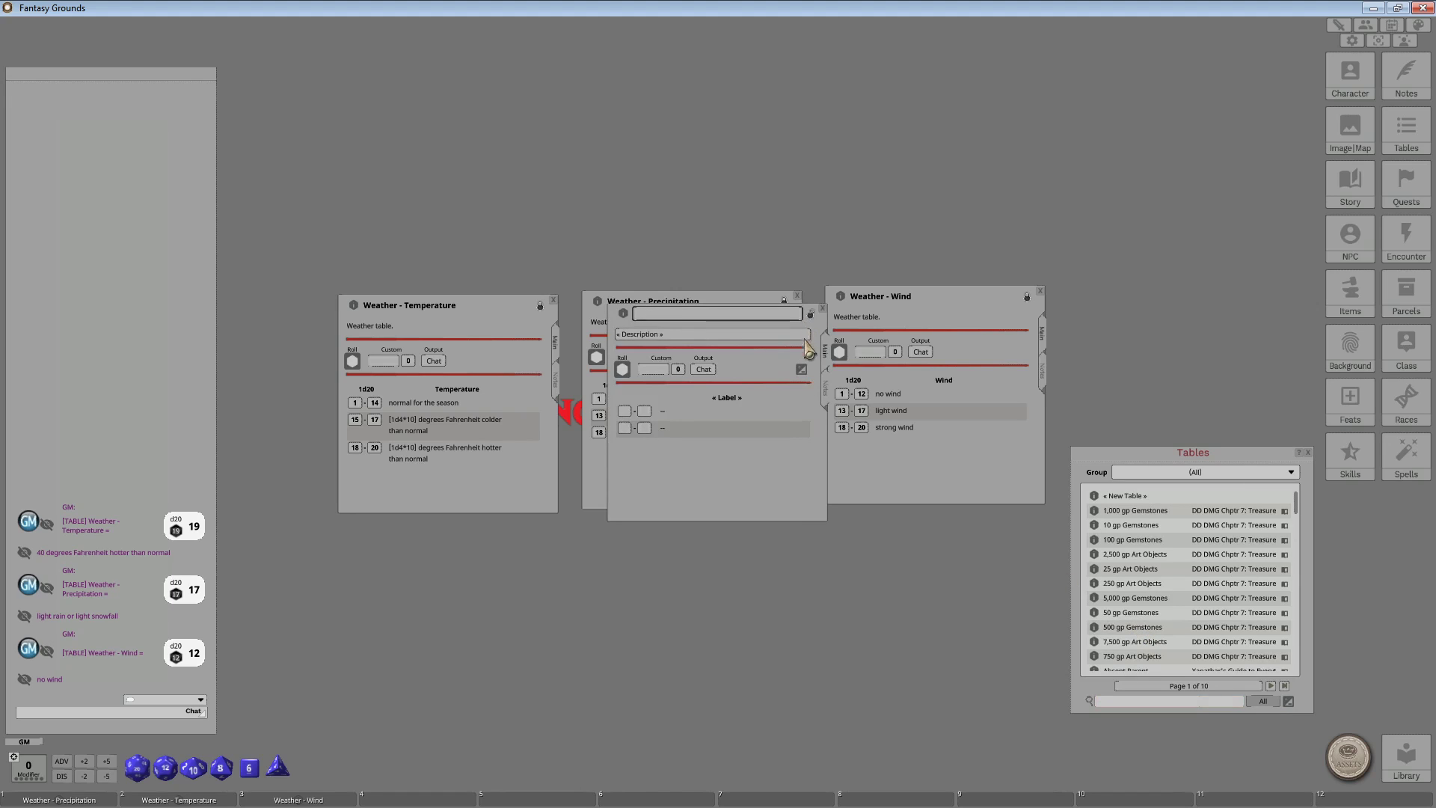
drag(806, 361, 789, 582)
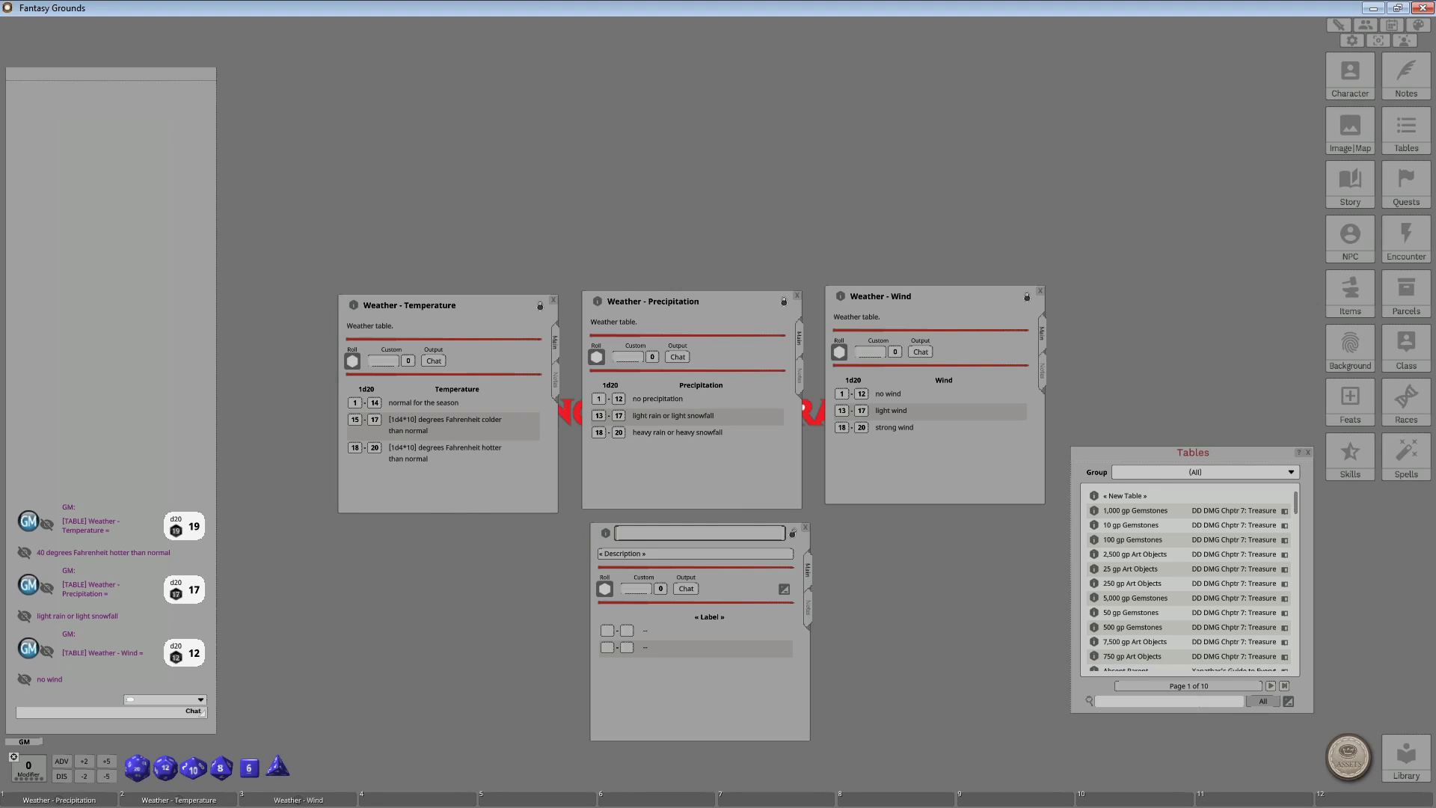
Search the tables for "treasure" and examine the Treasure Hoard Coins: Challenge 17+ and Treasure Hoard: Challenge 17+ tables.
click(670, 705)
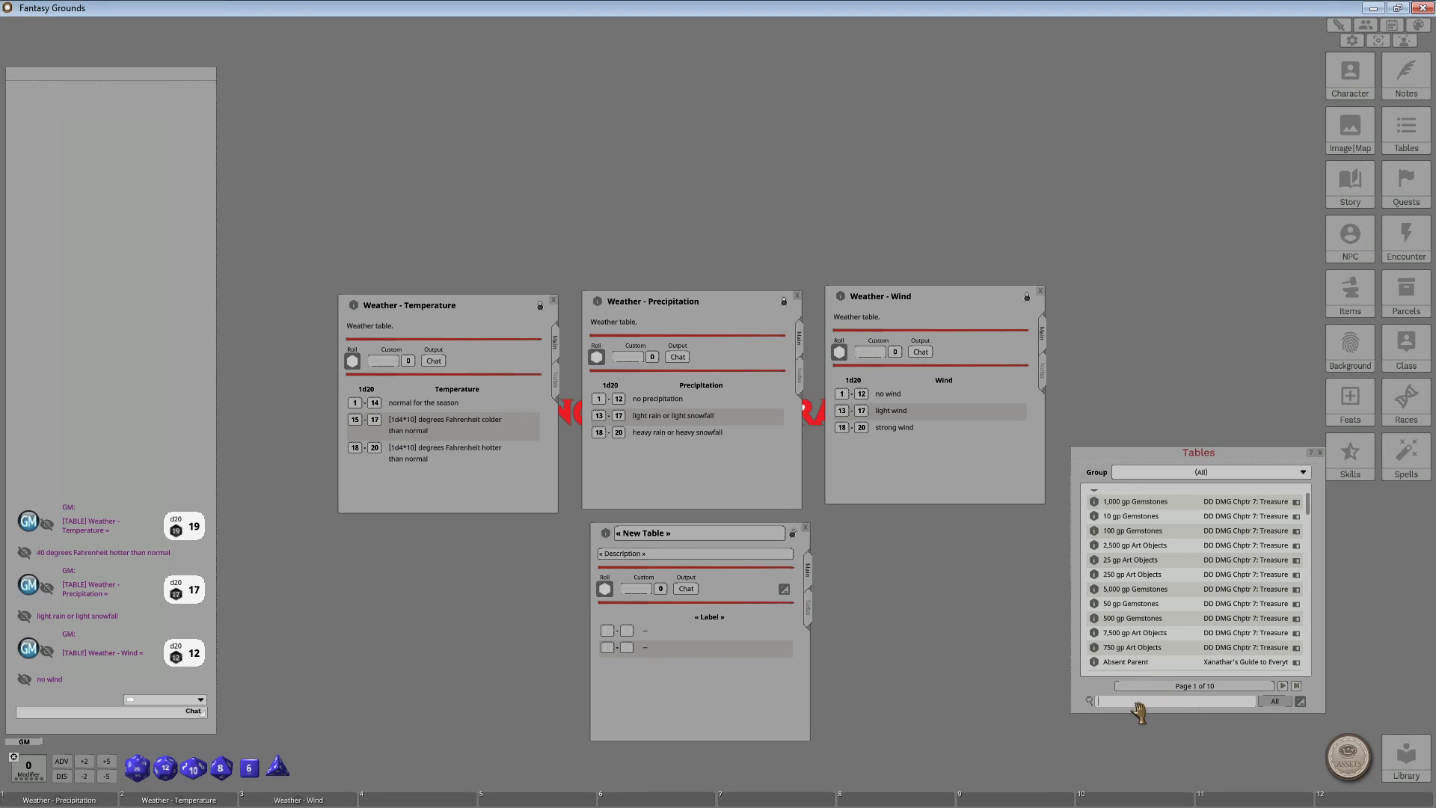
text(reasure)
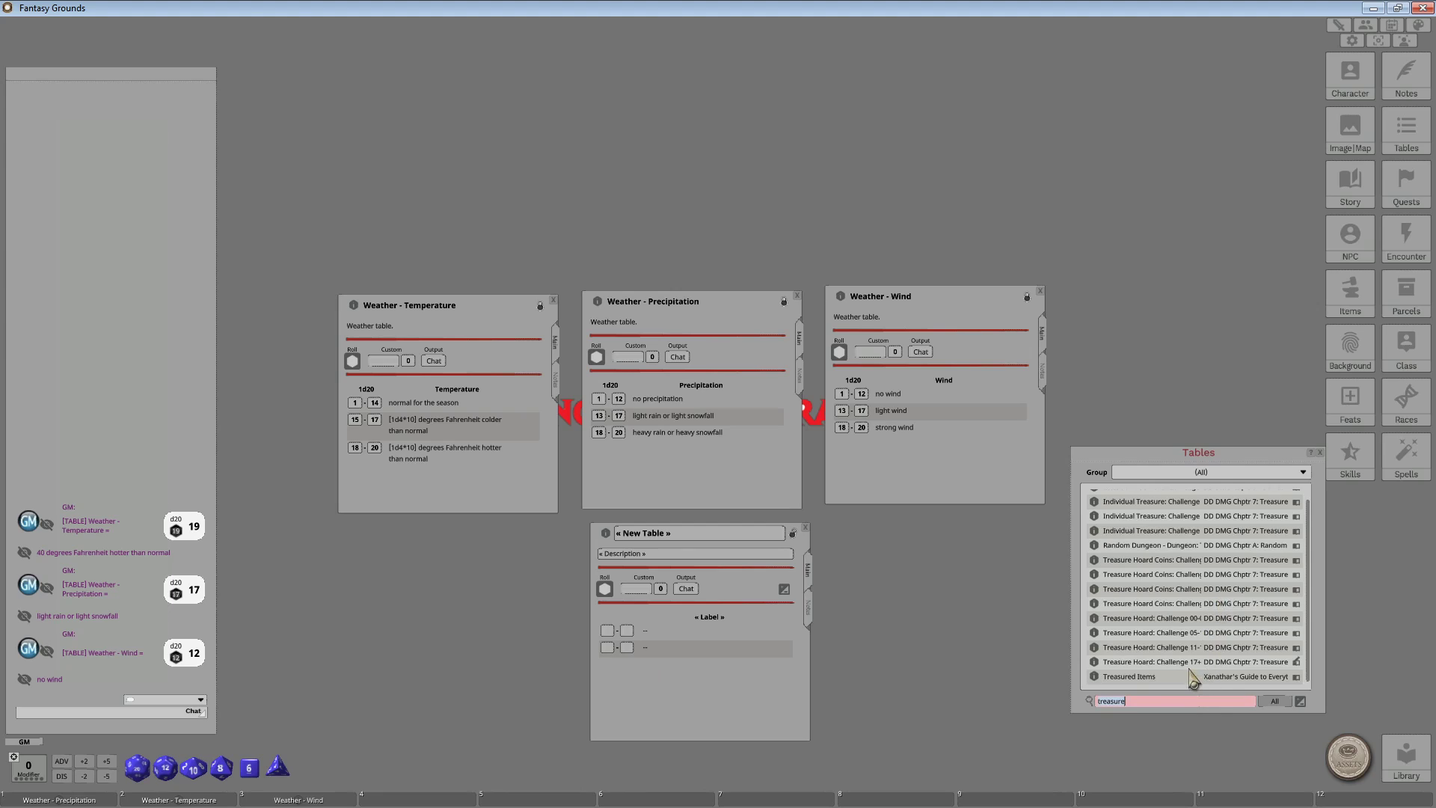
click(1189, 603)
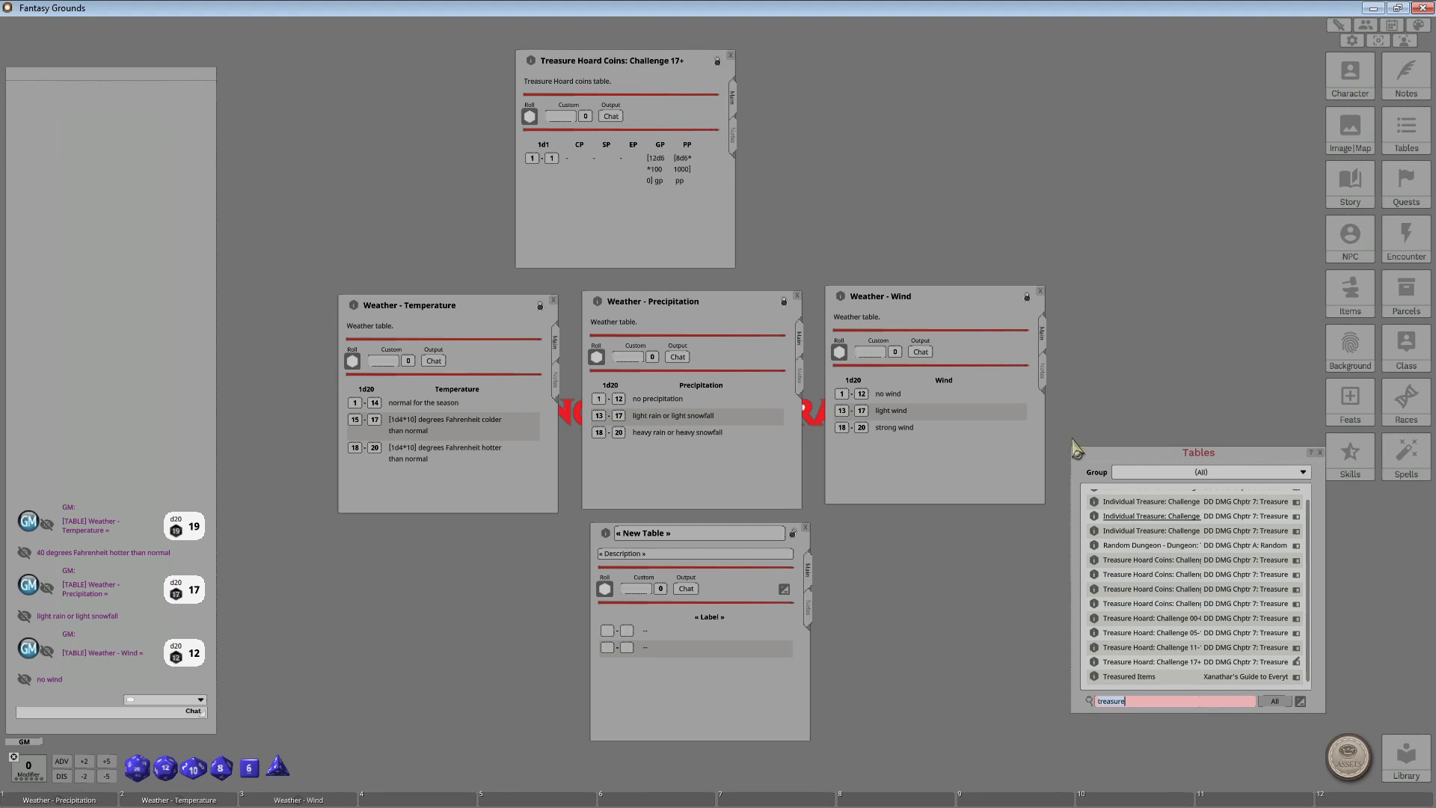
click(1184, 662)
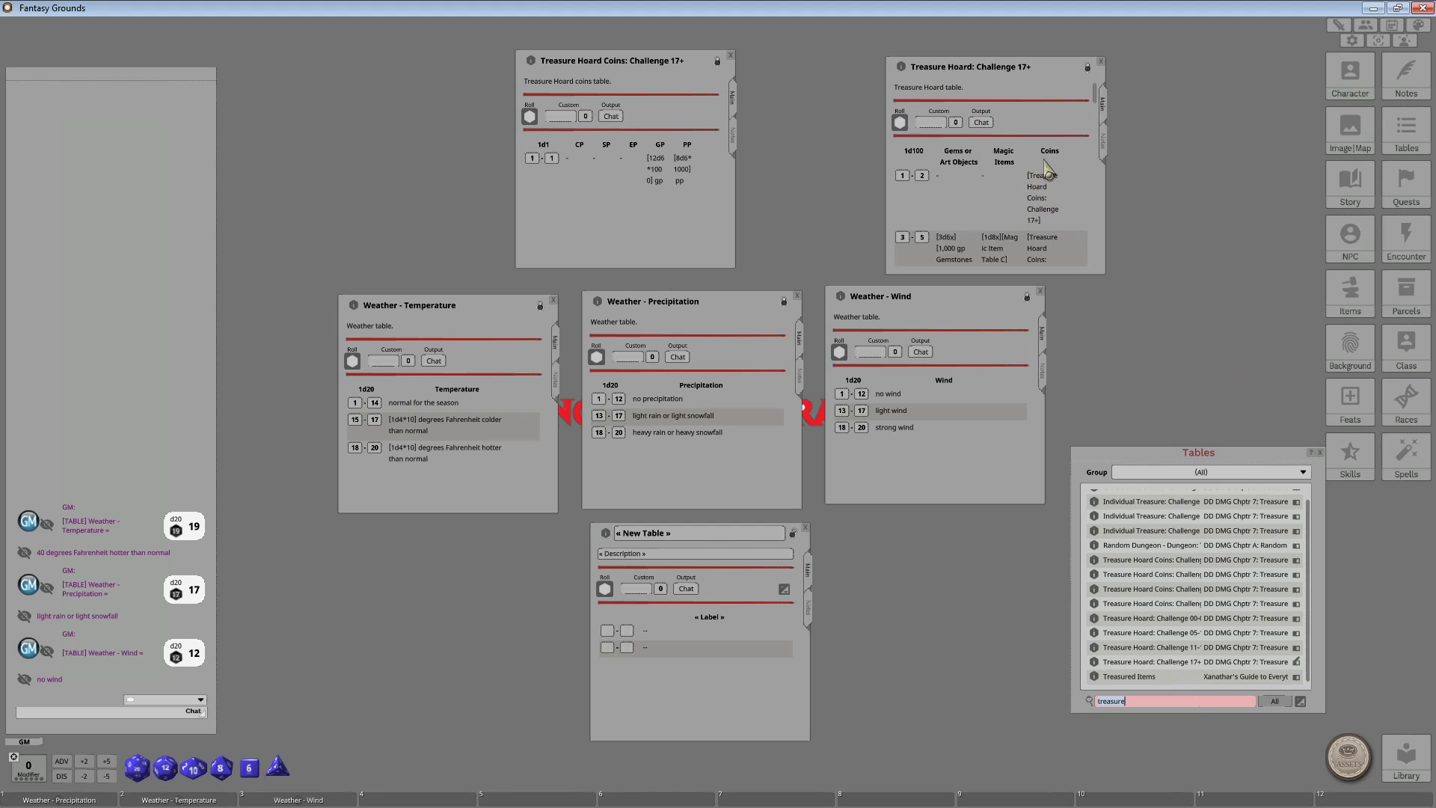
scroll(950, 168, down, 5)
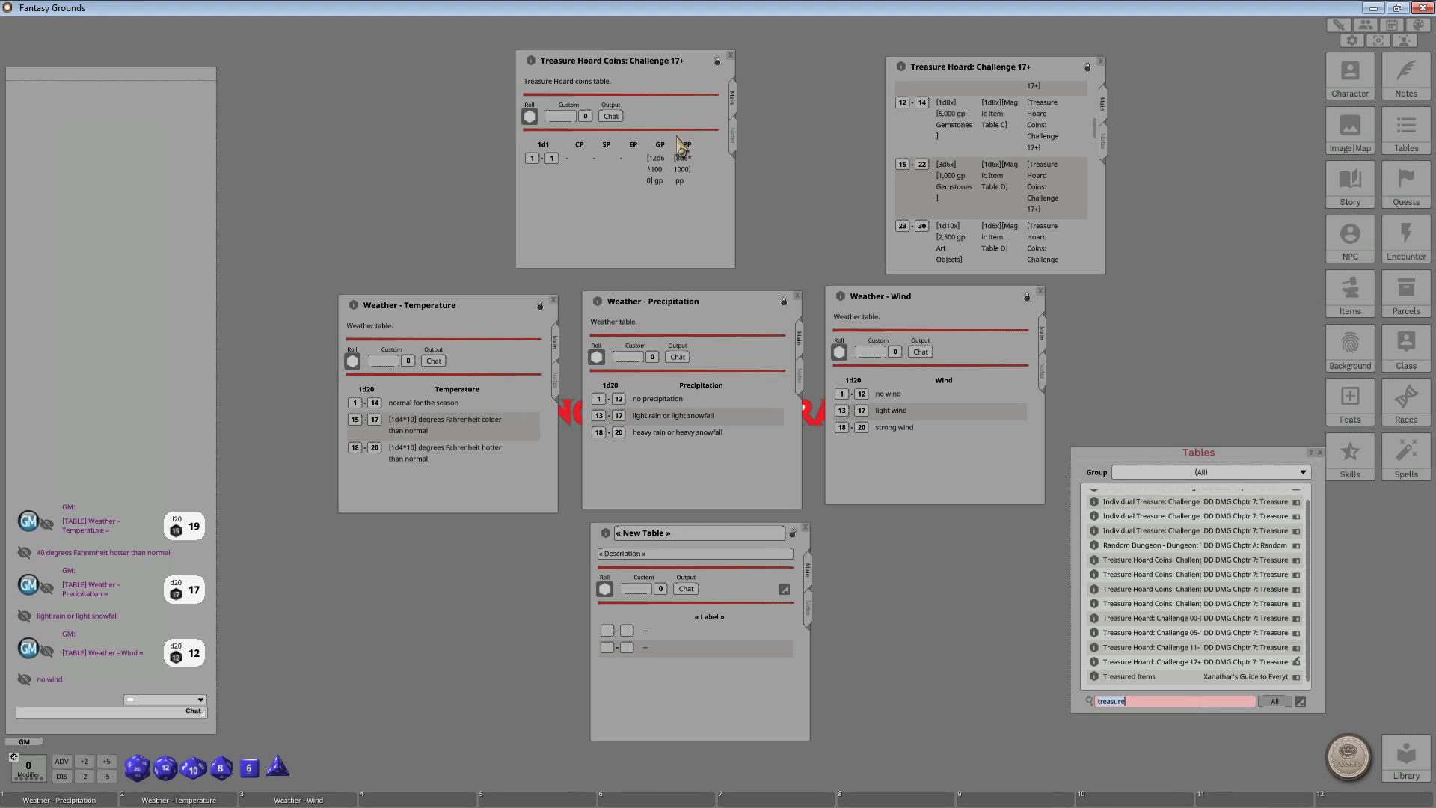
scroll(1019, 209, up, 5)
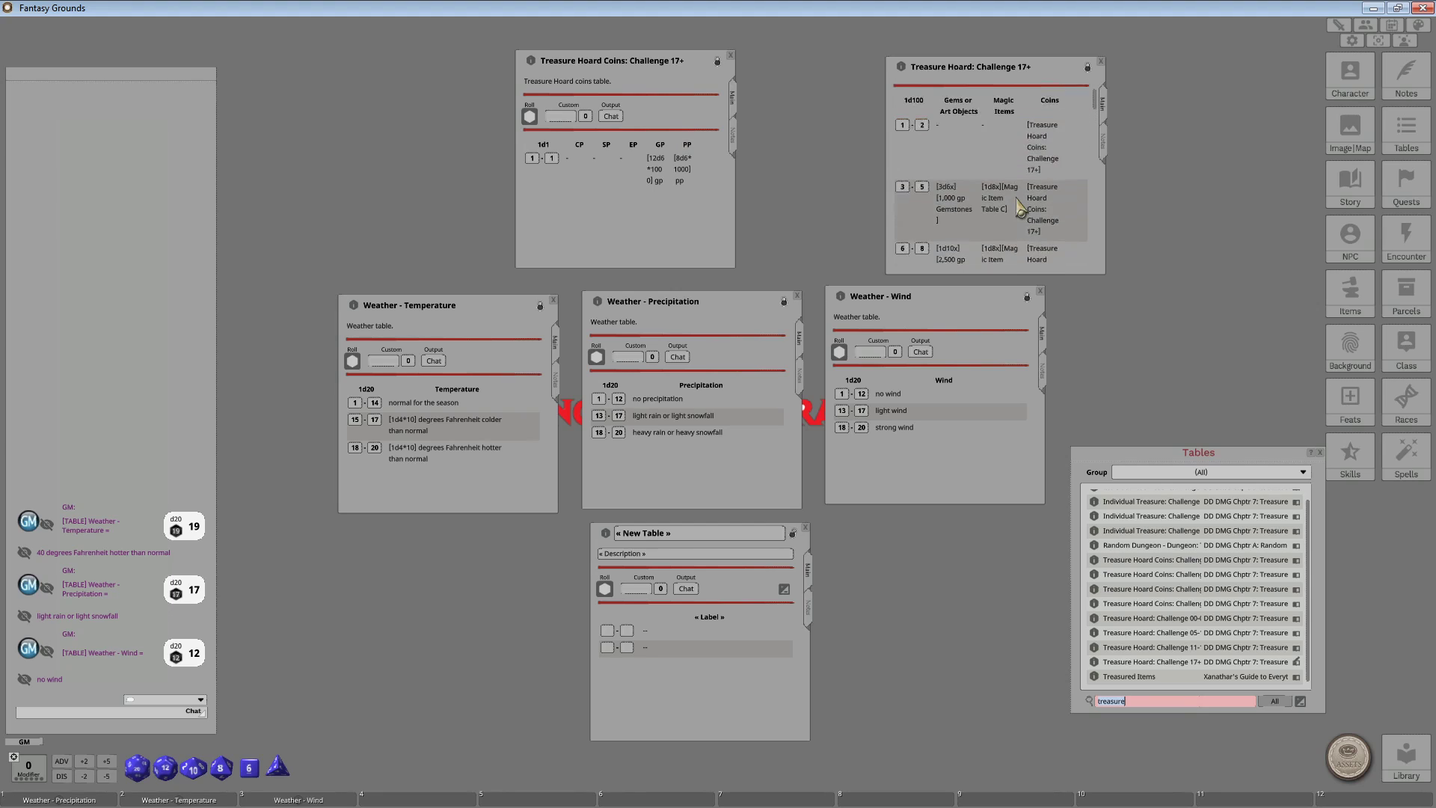
scroll(1019, 209, up, 2)
scroll(1019, 210, down, 20)
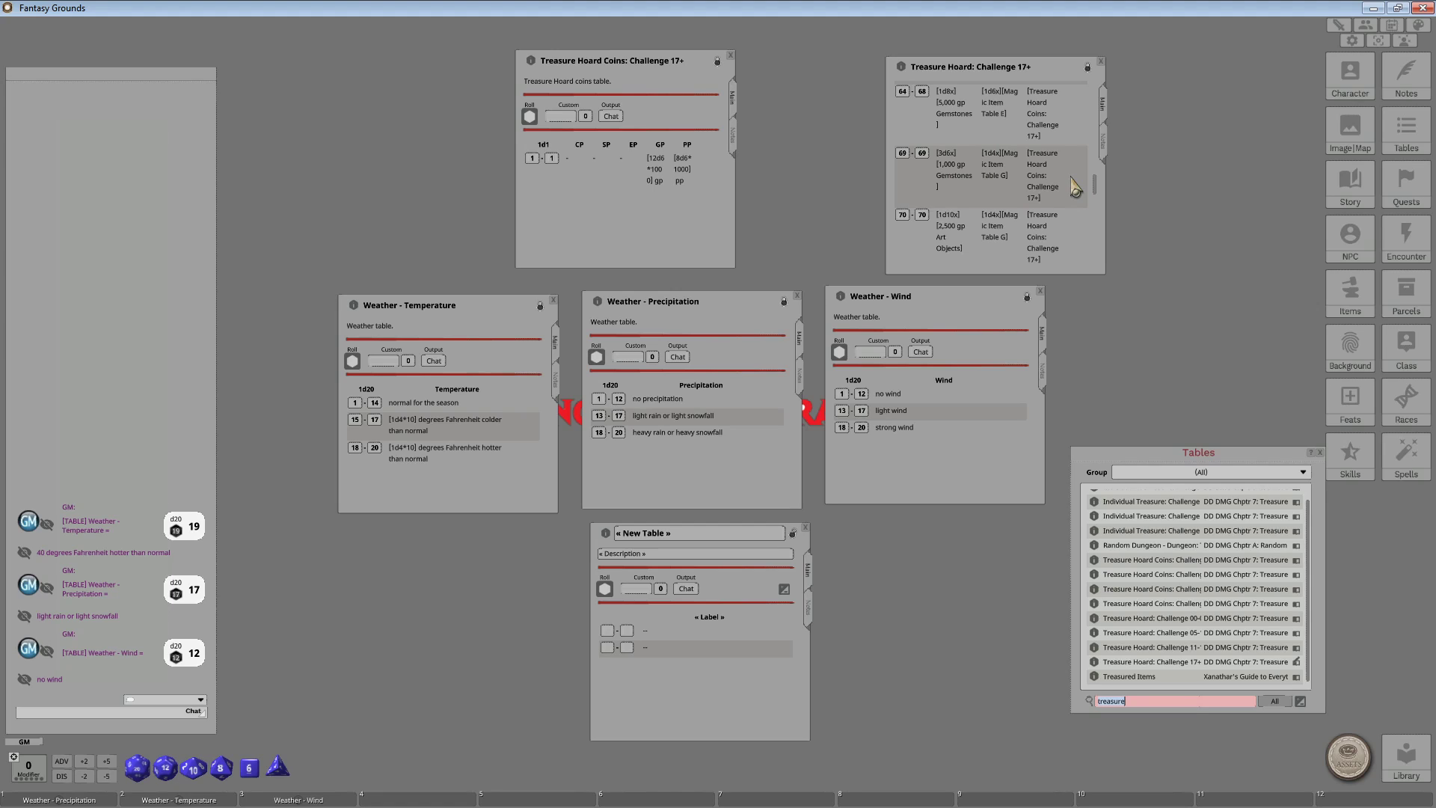
scroll(1075, 187, up, 18)
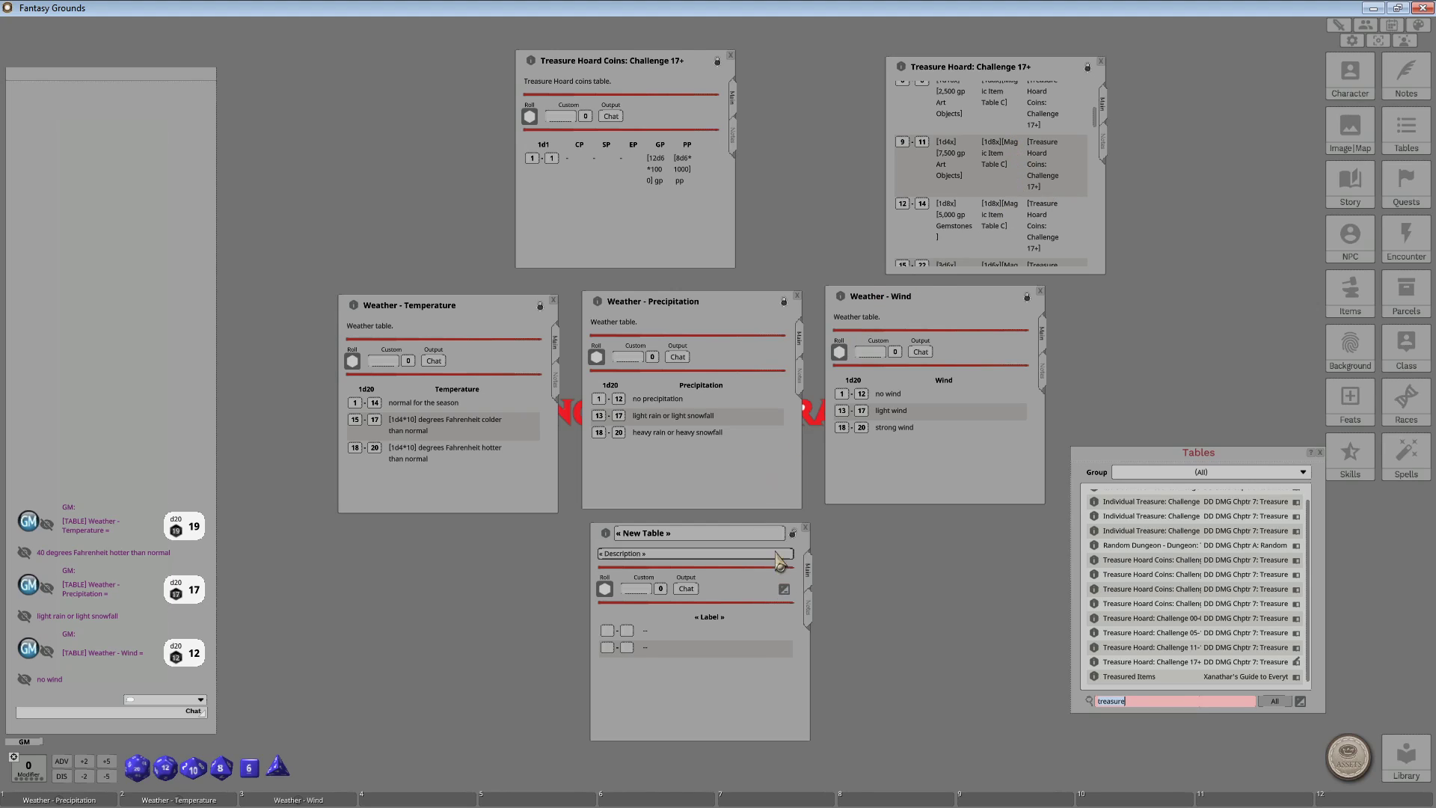
Reduce the new table to one row and add two more columns so it has three.
click(784, 588)
click(784, 647)
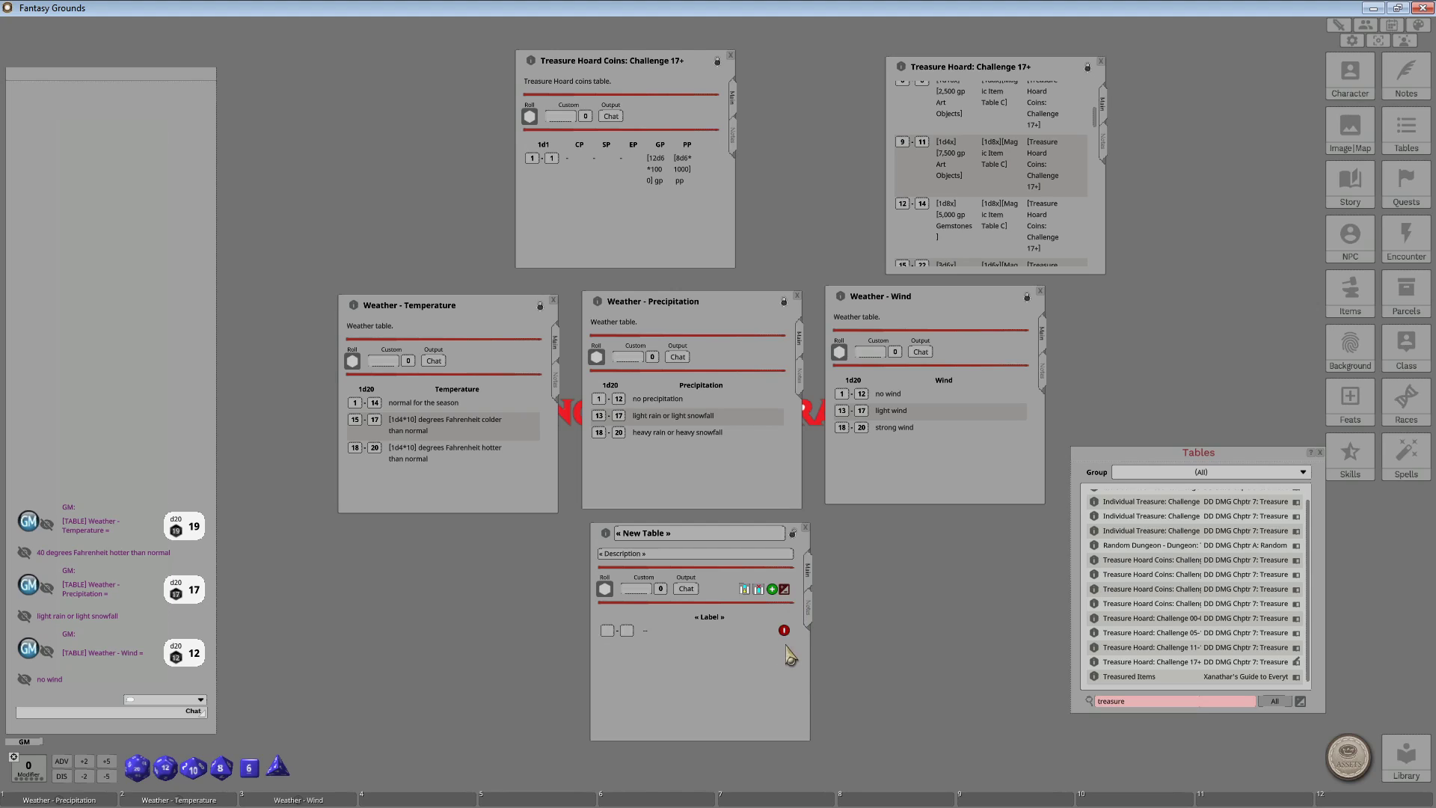
click(784, 590)
click(784, 589)
click(783, 632)
click(745, 591)
click(745, 591)
click(784, 590)
Set the roll range of the new table's only row to 1 - 1.
click(607, 630)
text(1)
key(Tab)
Label the new table's three columns Temperature, Precipitation and Wind.
click(665, 617)
key(shift)
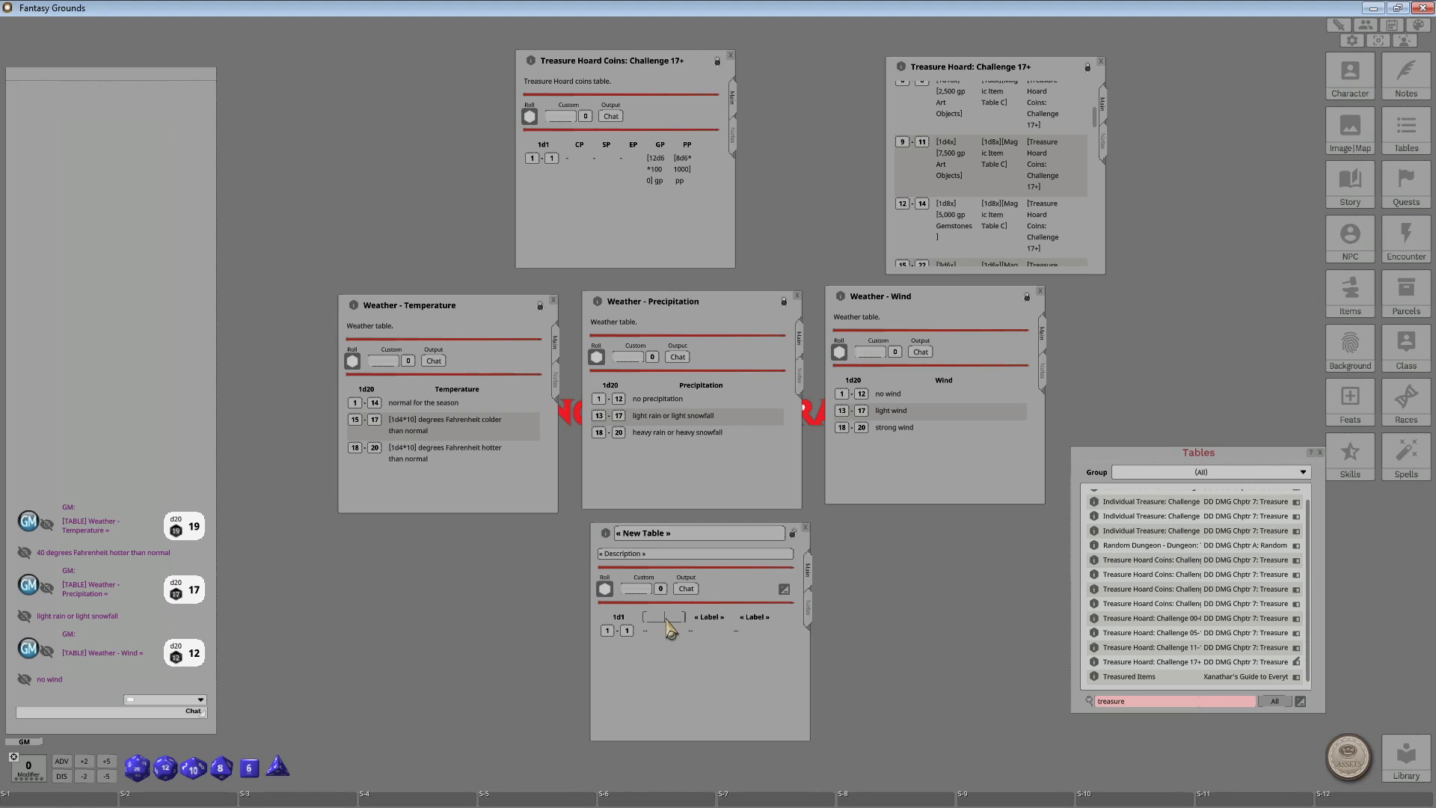
text(Tempe)
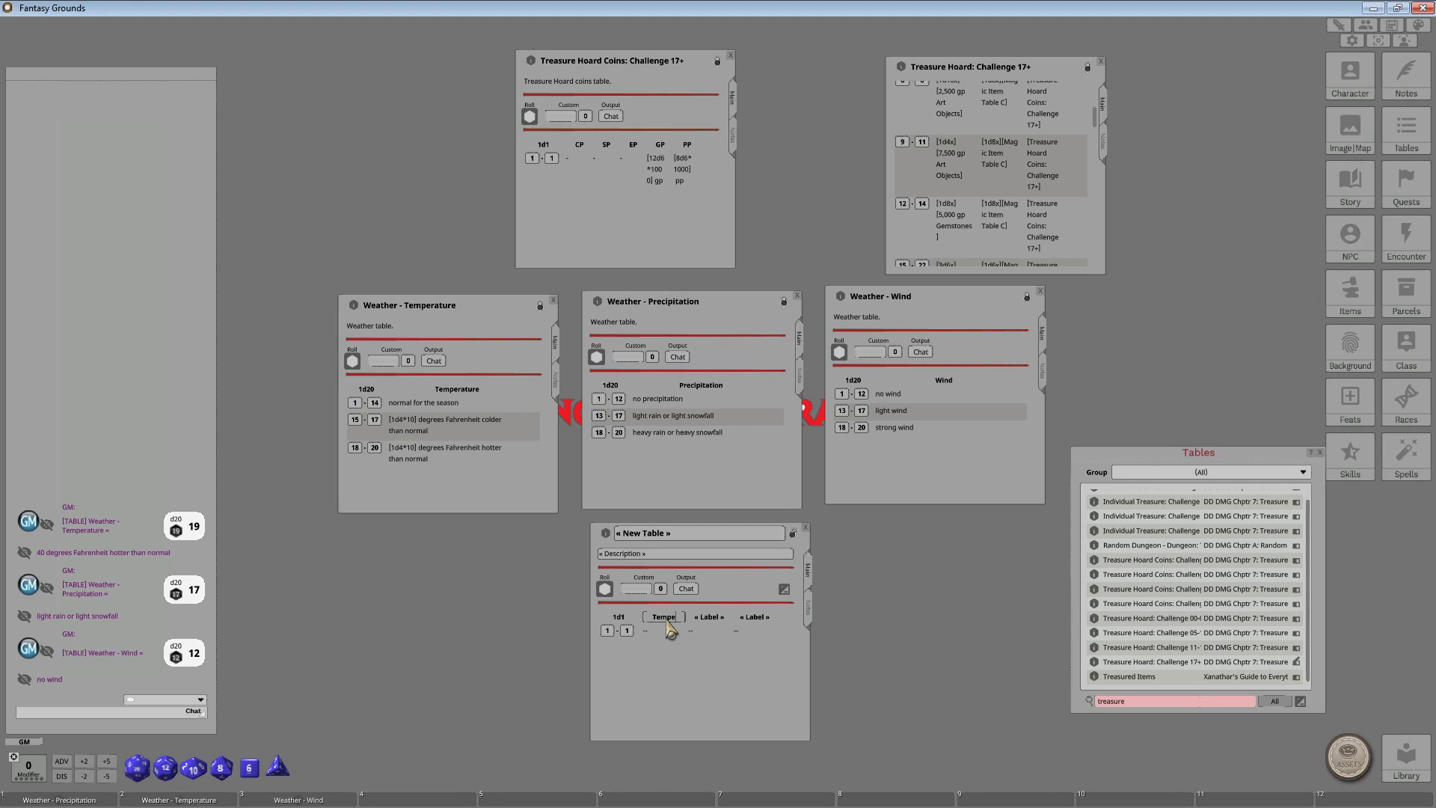
text(rature)
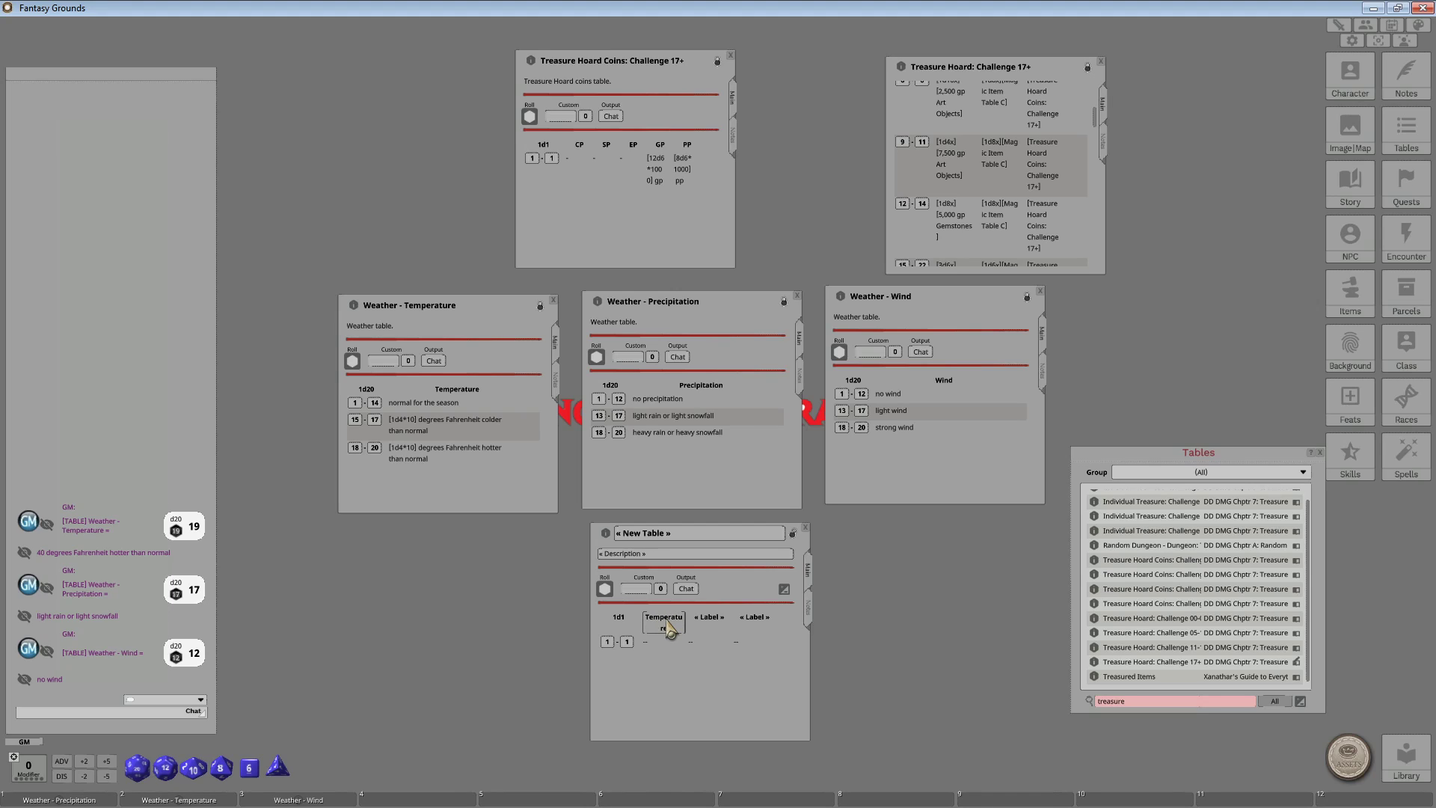
click(709, 615)
text(Precipitation)
click(755, 617)
text(Wind)
key(Tab)
Link the three weather tables into the matching cells of the new table's row and roll the table.
drag(355, 308, 652, 644)
drag(597, 302, 701, 644)
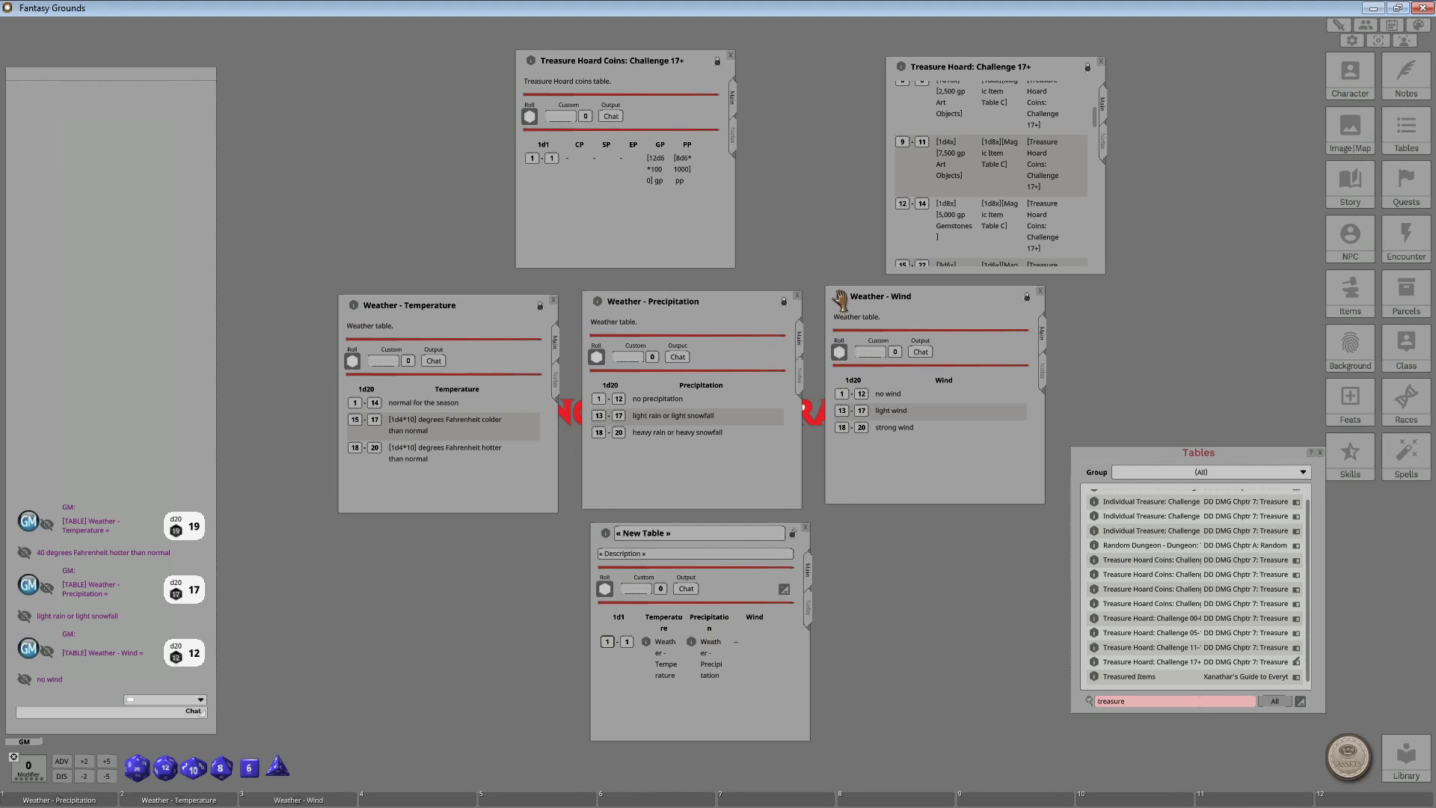
drag(840, 297, 742, 638)
click(604, 588)
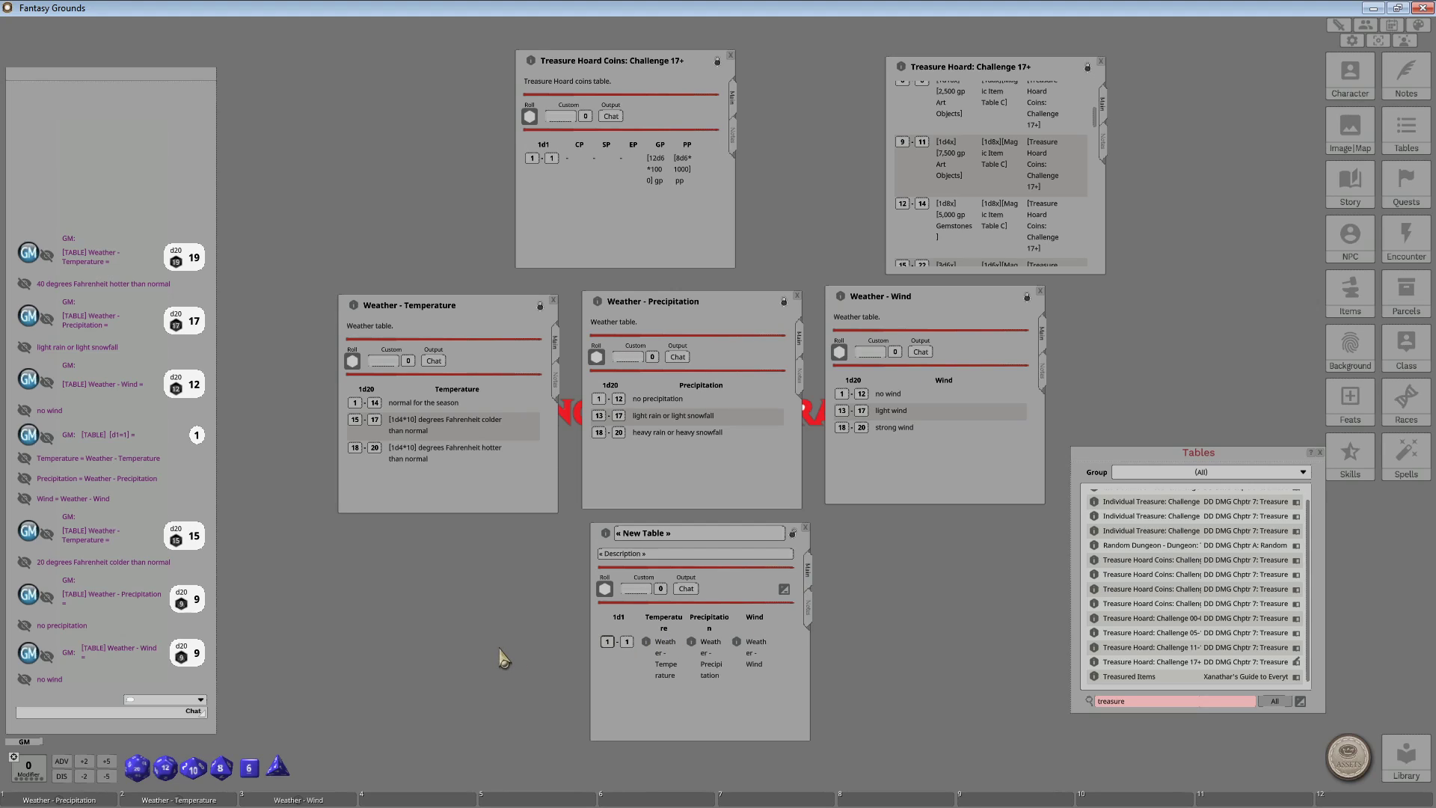
Delete the row holding the table links and add an empty row in its place.
click(672, 653)
click(784, 588)
click(783, 641)
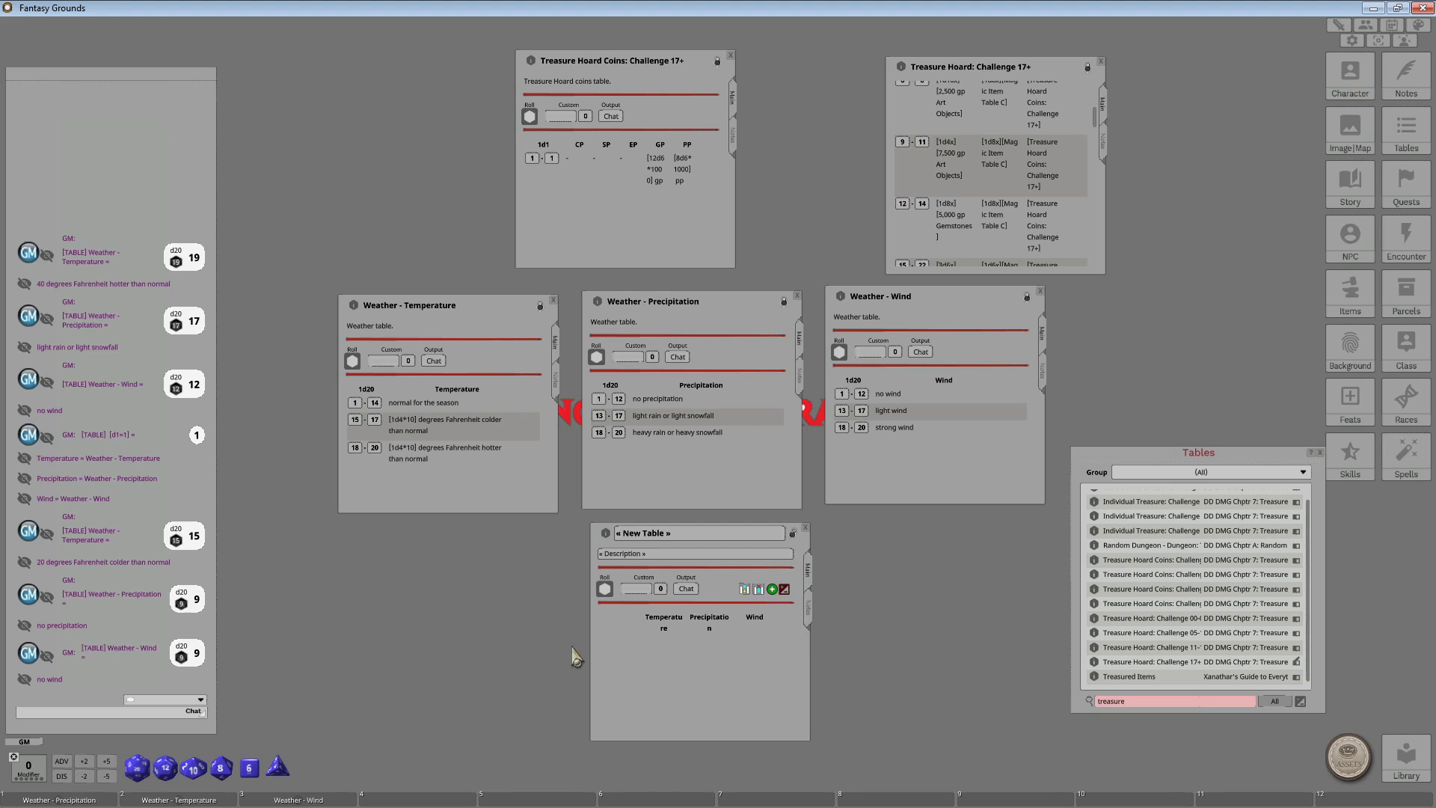
click(771, 589)
click(784, 588)
Enter [Weather - Temperature], [Weather - Precipitation] and [Weather - Wind] in the row's matching columns and roll the new table.
click(661, 643)
text([Weather -)
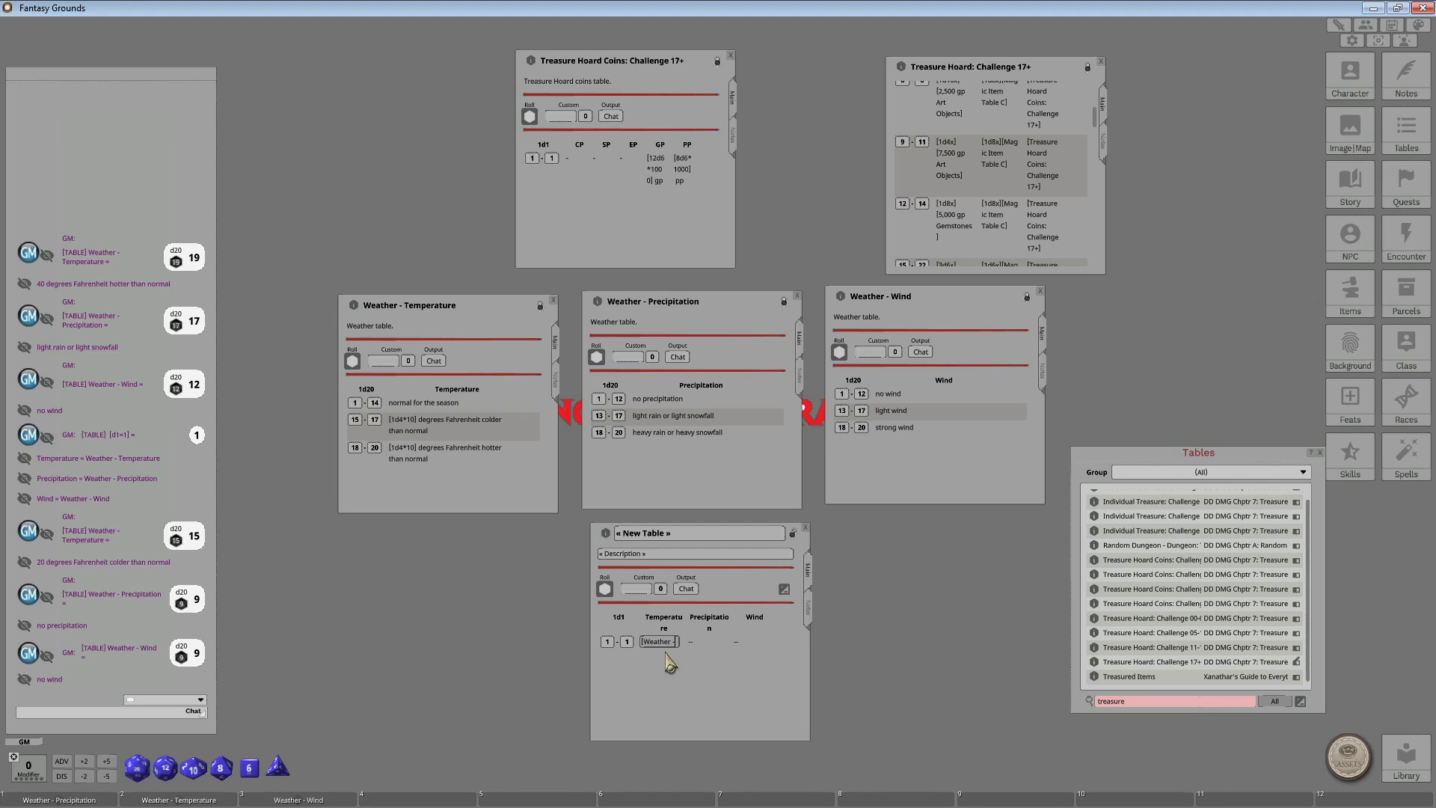
key(shift)
text(eather - Temperature)
click(700, 644)
text([Weather - Precipit)
text(ation])
click(744, 642)
text([Weather - W)
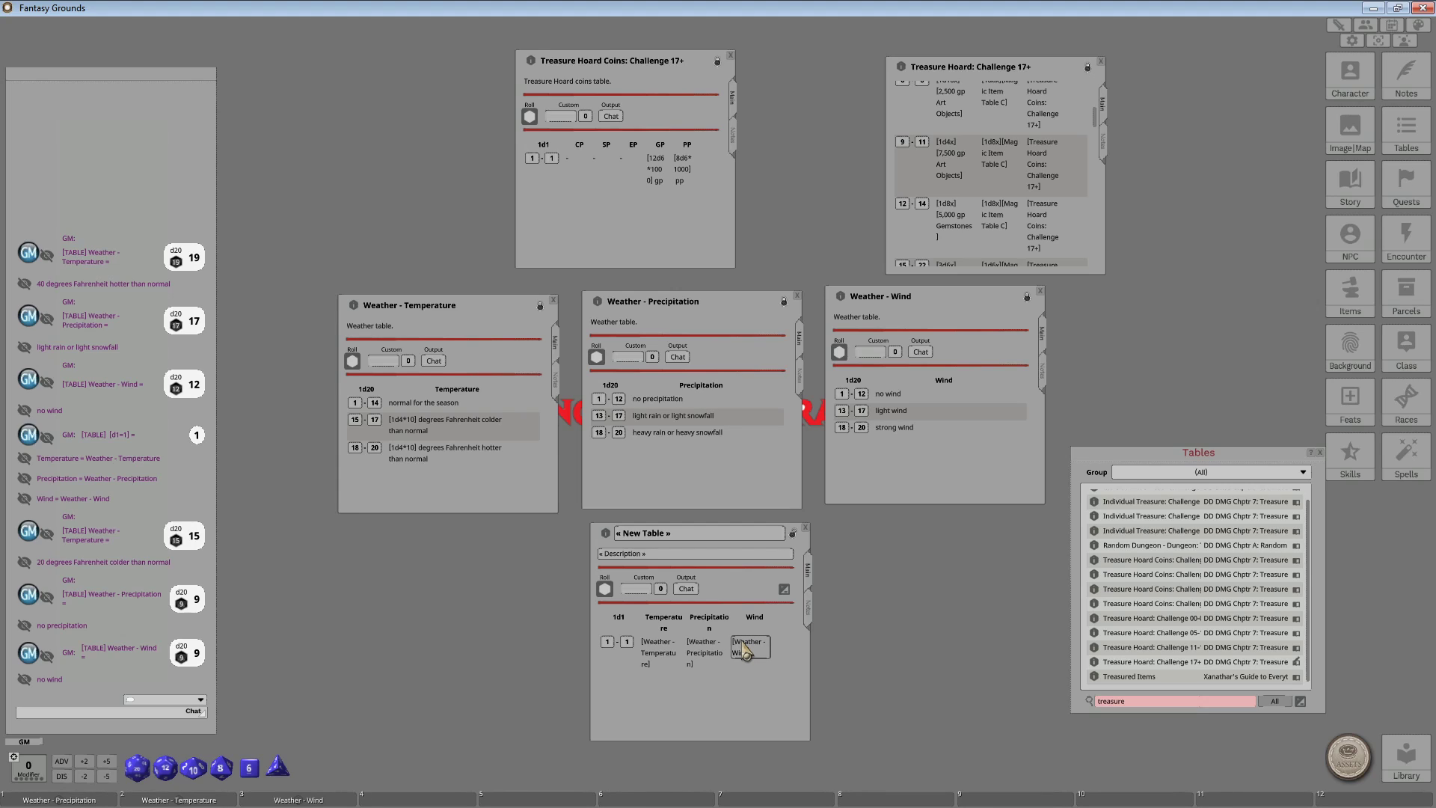
text(ind])
key(Tab)
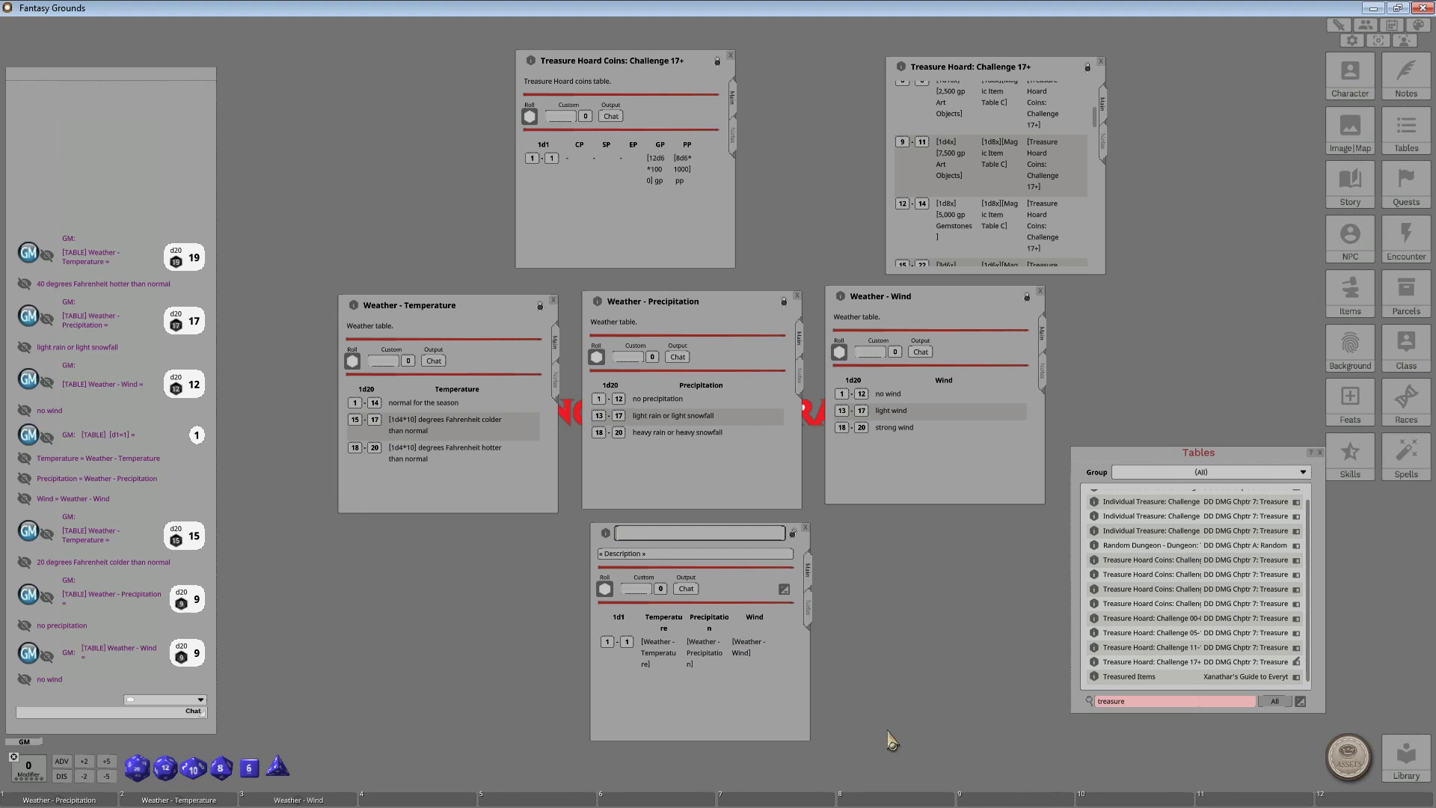
click(604, 590)
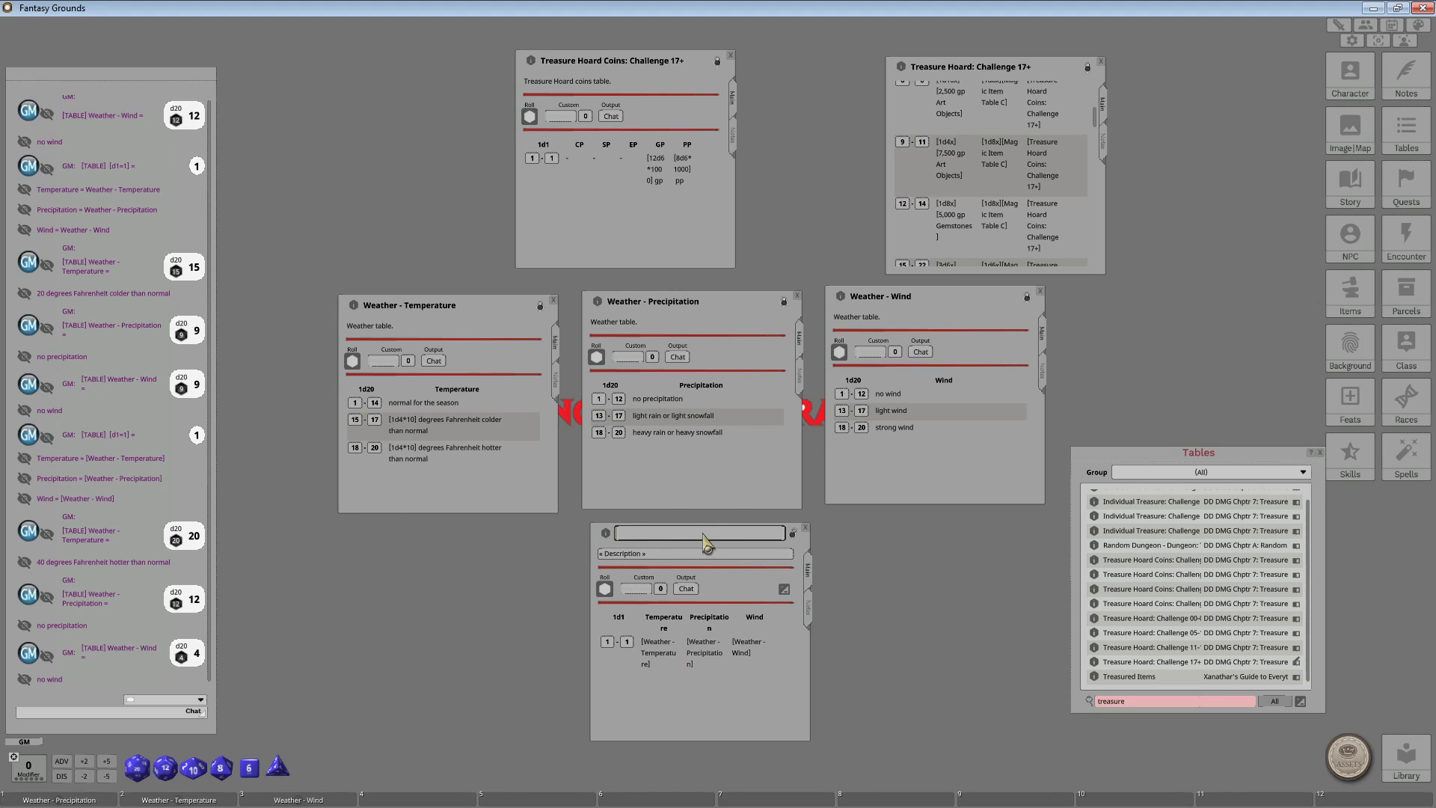
Name the new table Weather, describe it as "Trigger a series of roles to create the days weather report." and lock it.
text(weather)
key(Home)
key(Delete)
text(W)
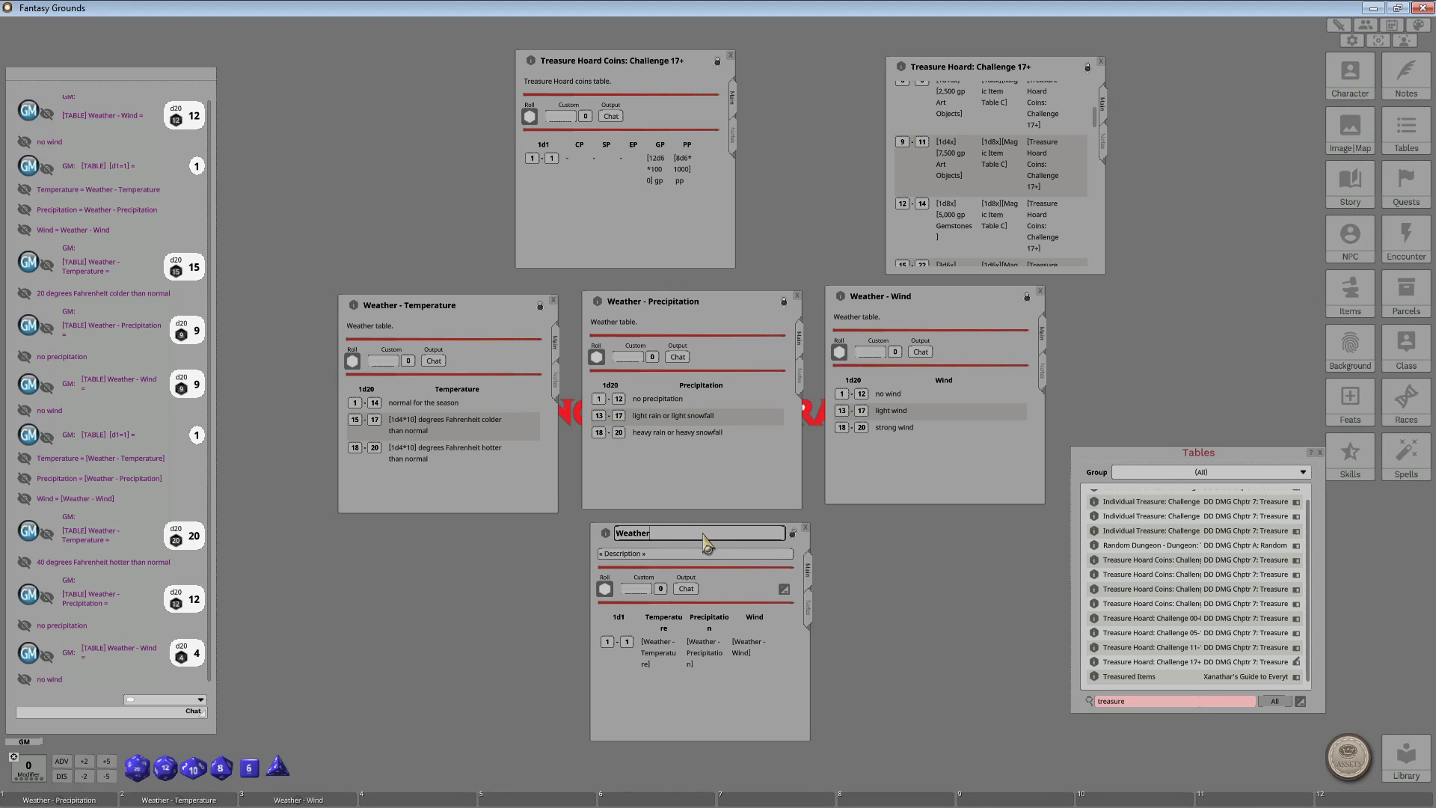
click(664, 554)
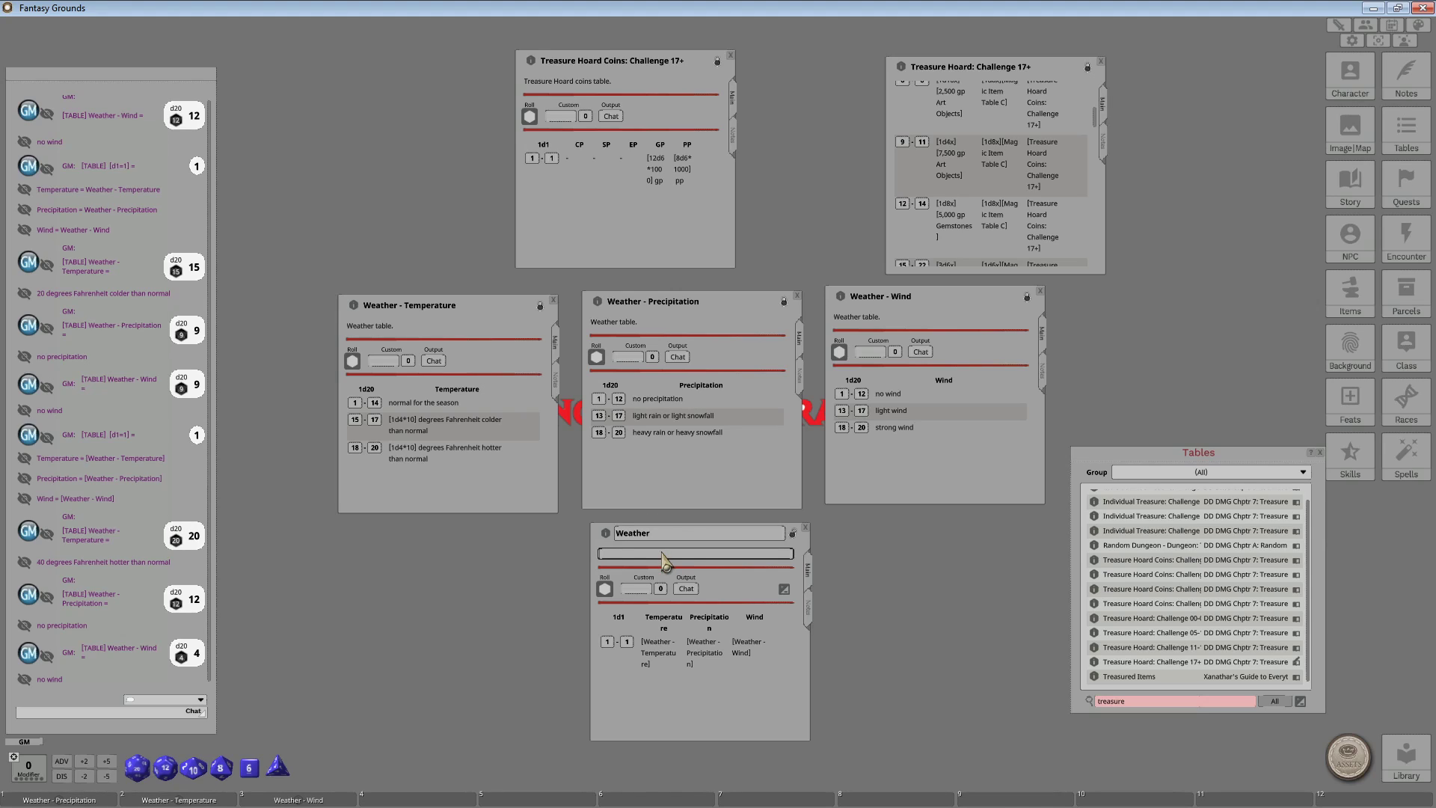
text(trigger a series of rules to create the days weather report.)
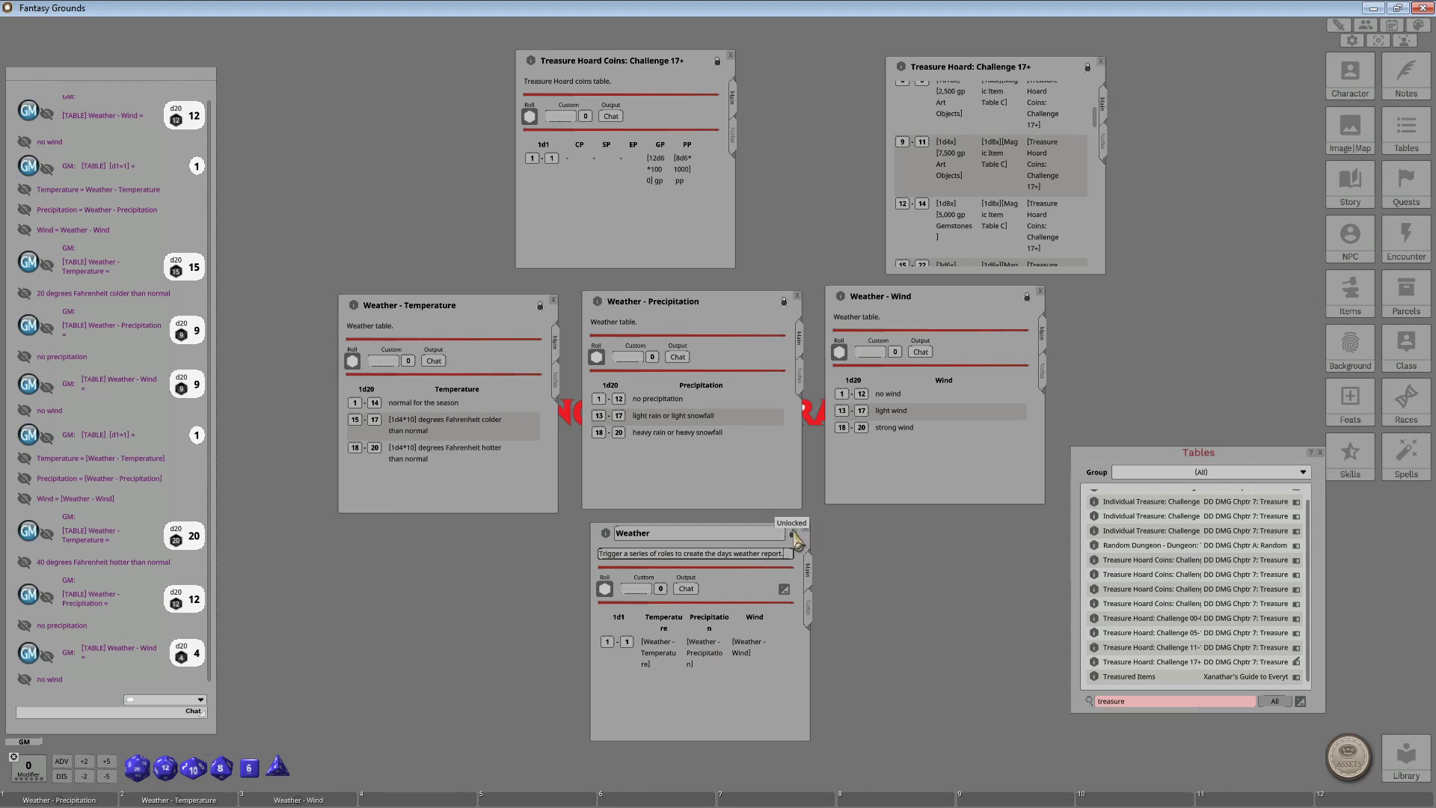
click(793, 532)
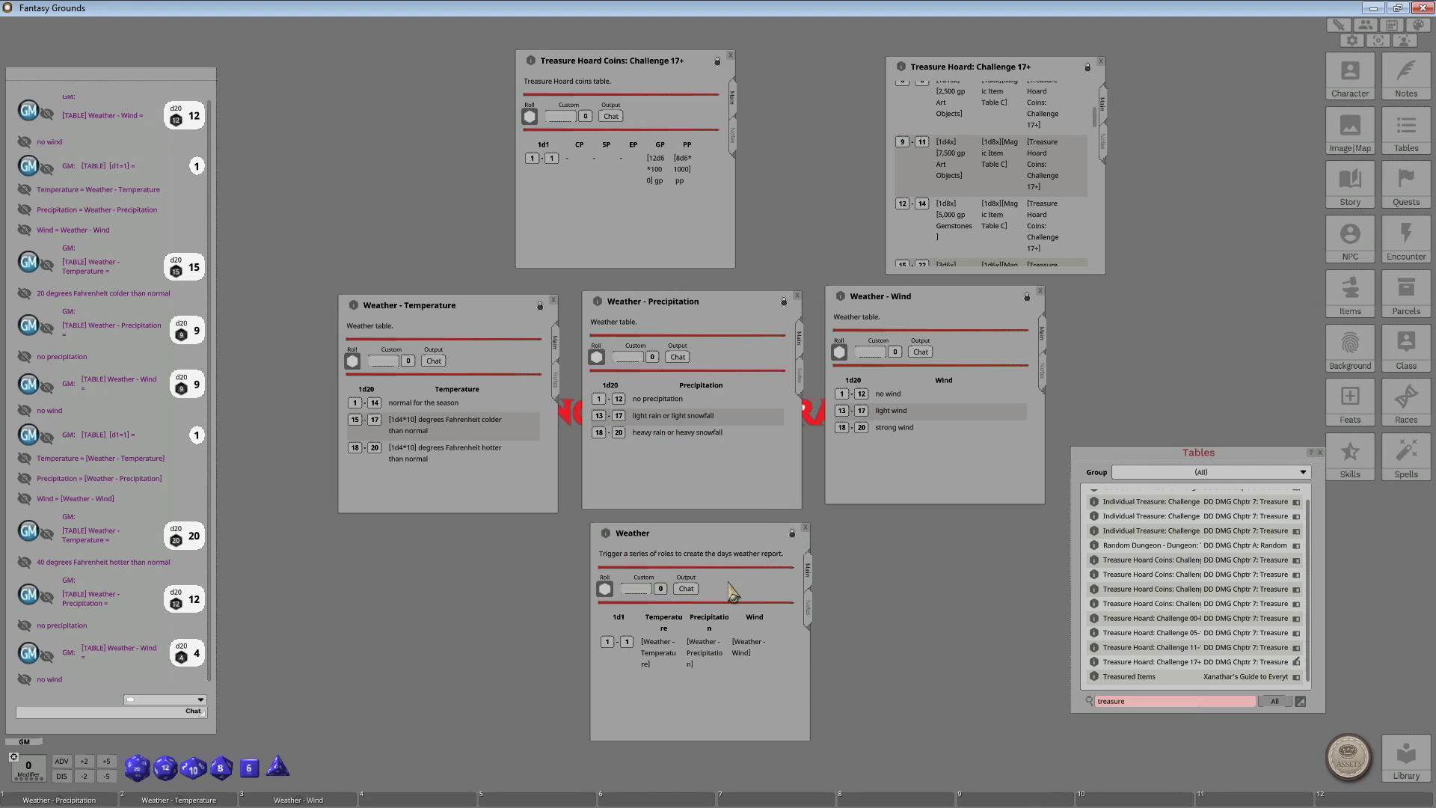
Cycle through the Weather table's output options and return to Chat.
click(694, 590)
click(694, 590)
click(694, 590)
click(691, 590)
click(686, 589)
click(686, 590)
Assign the Weather table to hotkey slot 6 and use that slot to close its window.
drag(605, 532, 673, 799)
click(655, 799)
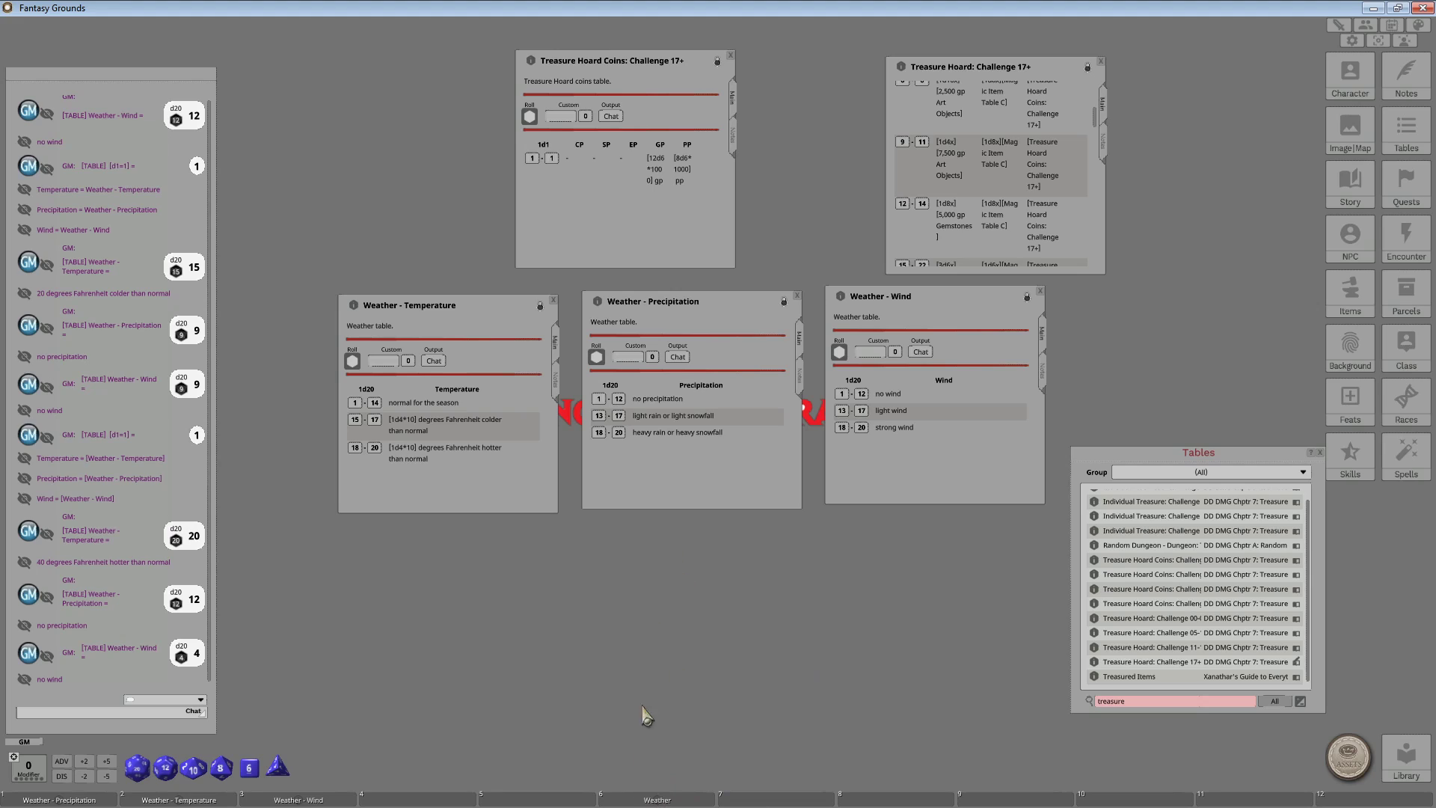
Reopen the Weather table from hotkey slot 6 and roll it with output to chat.
click(662, 797)
click(662, 797)
click(662, 797)
click(664, 795)
click(669, 793)
click(604, 589)
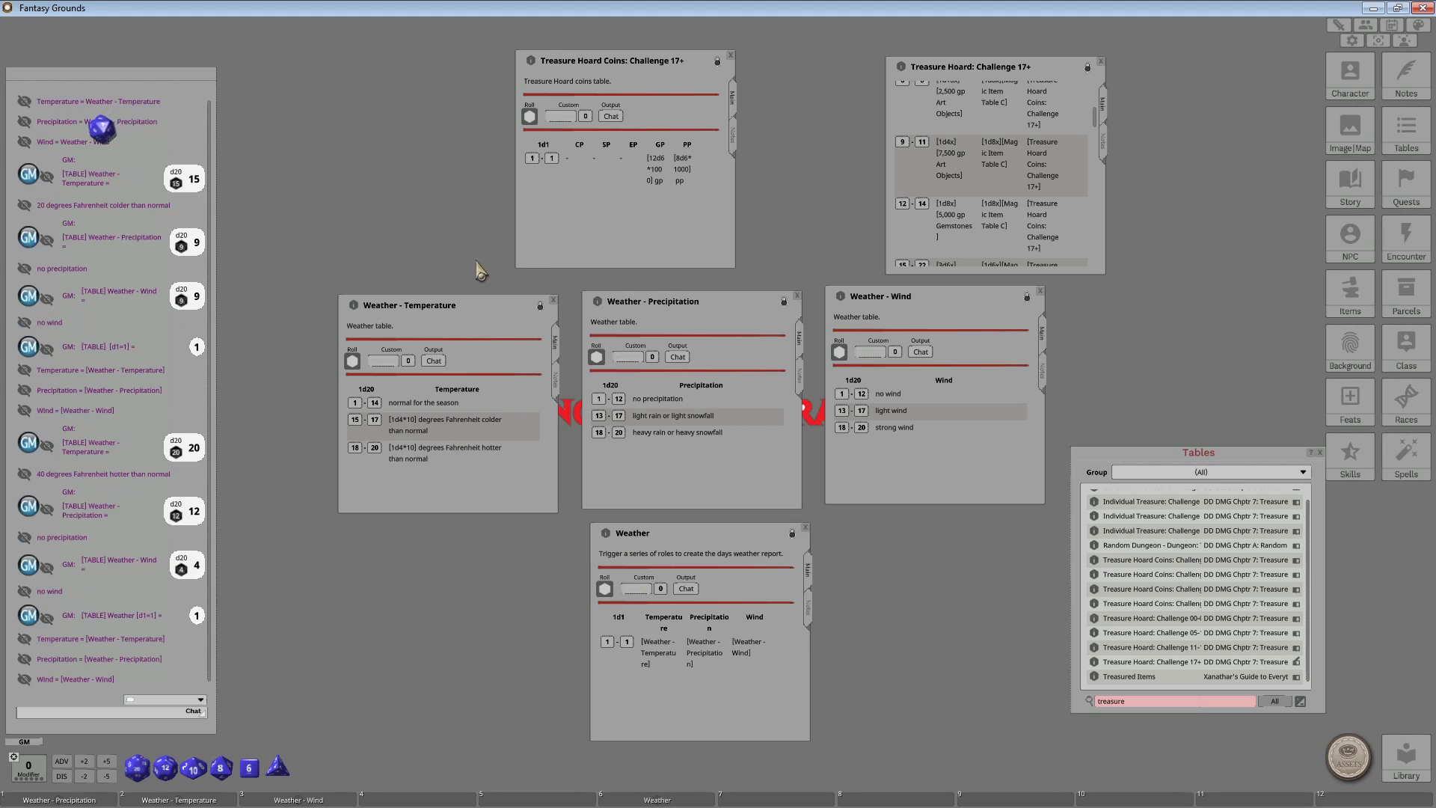
Close the temperature, precipitation and wind tables and both Treasure Hoard tables, leaving the Weather table open.
click(553, 300)
click(797, 296)
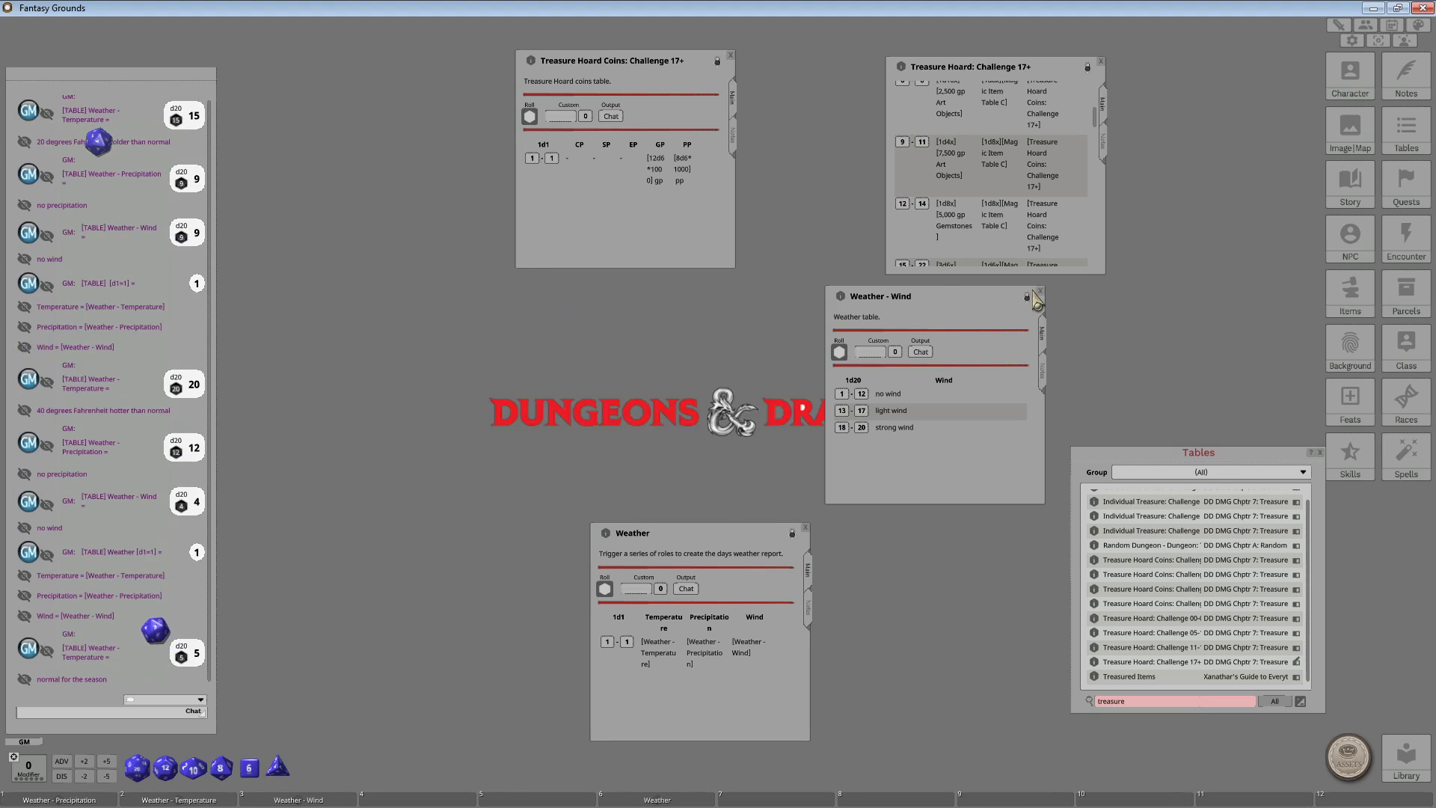
click(1039, 293)
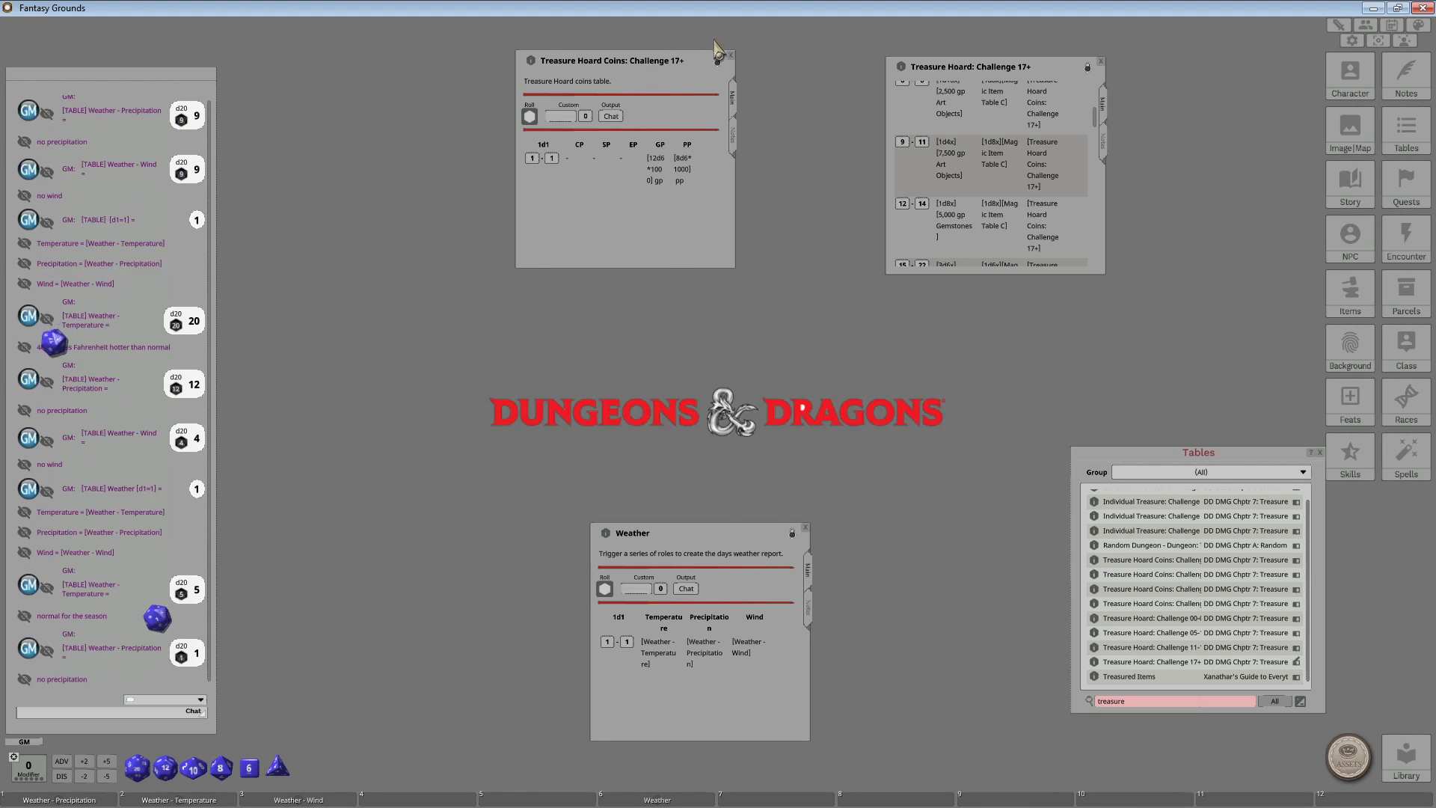
click(729, 55)
click(1100, 62)
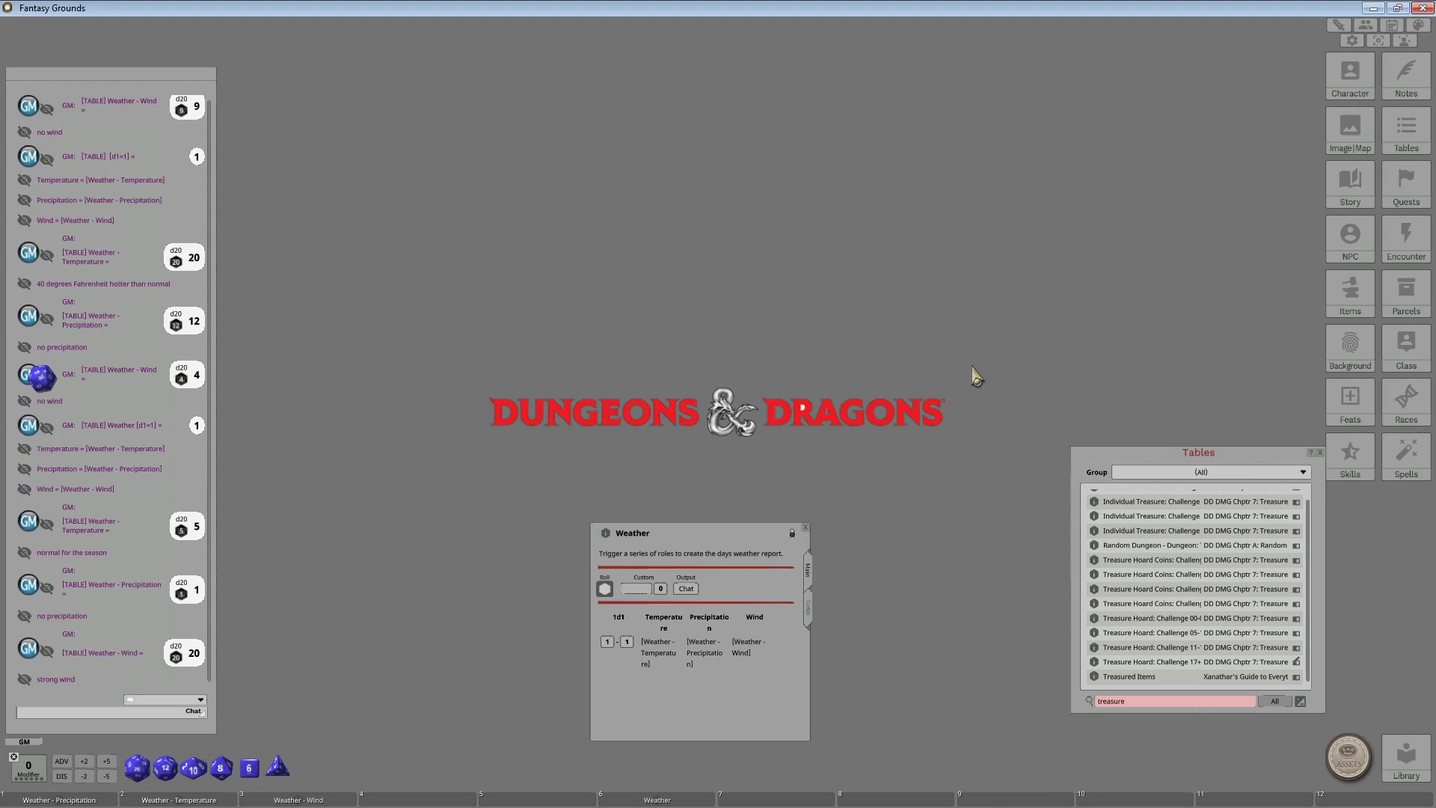